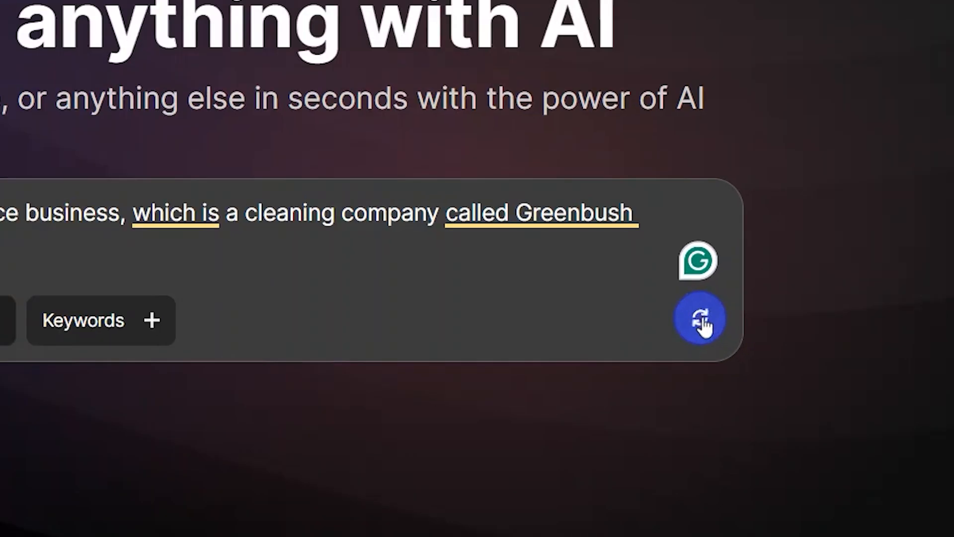
Generate logo designs for a local cleaning company called Greenbush Cleaners and browse them
{"action": "left_click", "coordinate": [702, 319]}
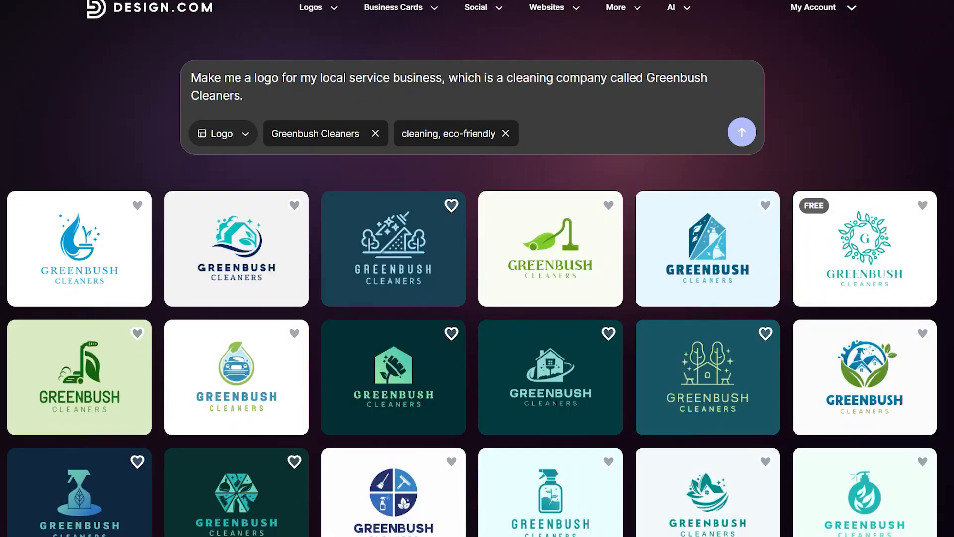
{"action": "scroll", "coordinate": [28, 227], "scroll_direction": "down", "scroll_amount": 10}
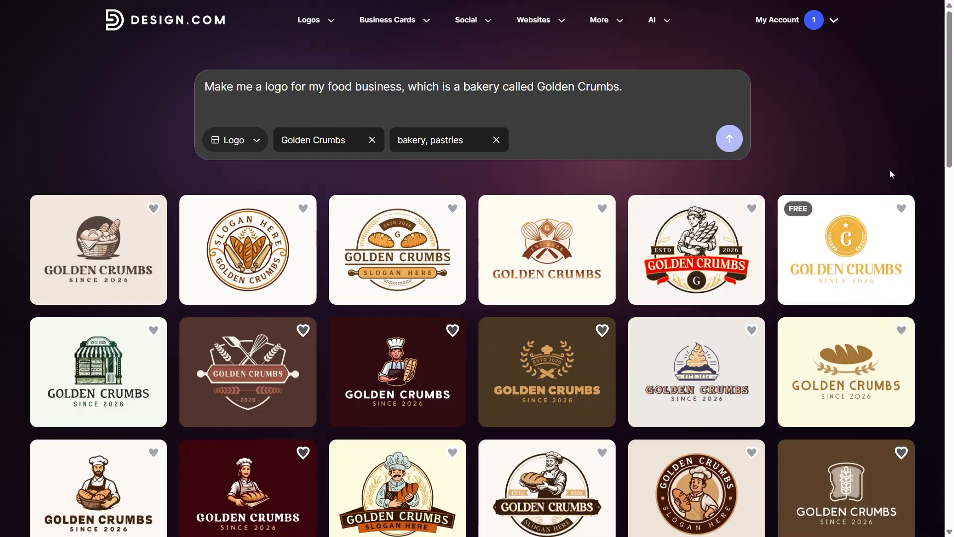
Pick the free dark Golden Crumbs logo with the gold ribbon badge from the bakery designs for editing
{"action": "scroll", "coordinate": [889, 171], "scroll_direction": "down", "scroll_amount": 3}
{"action": "scroll", "coordinate": [889, 172], "scroll_direction": "up", "scroll_amount": 4}
{"action": "scroll", "coordinate": [889, 170], "scroll_direction": "down", "scroll_amount": 3}
{"action": "scroll", "coordinate": [889, 172], "scroll_direction": "up", "scroll_amount": 3}
{"action": "scroll", "coordinate": [890, 177], "scroll_direction": "down", "scroll_amount": 7}
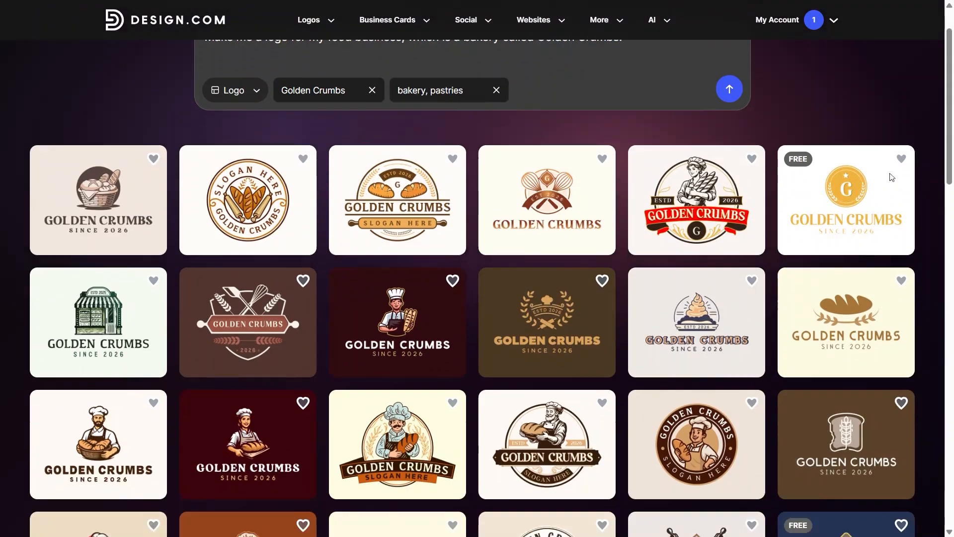
{"action": "scroll", "coordinate": [889, 177], "scroll_direction": "down", "scroll_amount": 7}
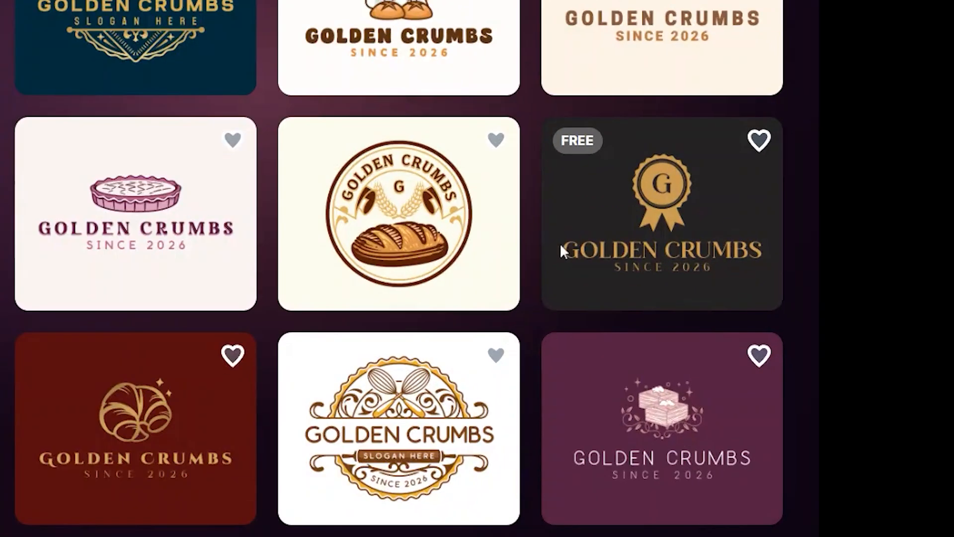
{"action": "left_click", "coordinate": [789, 259]}
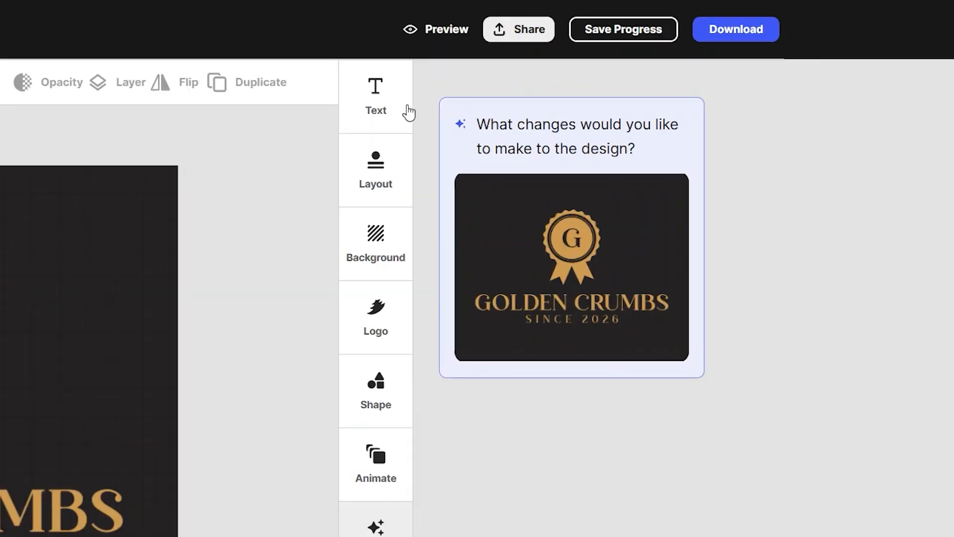
Retype the last word of the logo's main text so that it reads "Golden Crumbs"
{"action": "left_click", "coordinate": [399, 113]}
{"action": "key", "text": "BackSpace"}
{"action": "key", "text": "BackSpace"}
{"action": "key", "text": "BackSpace"}
{"action": "key", "text": "BackSpace"}
{"action": "key", "text": "BackSpace"}
{"action": "key", "text": "BackSpace"}
{"action": "key", "text": "BackSpace"}
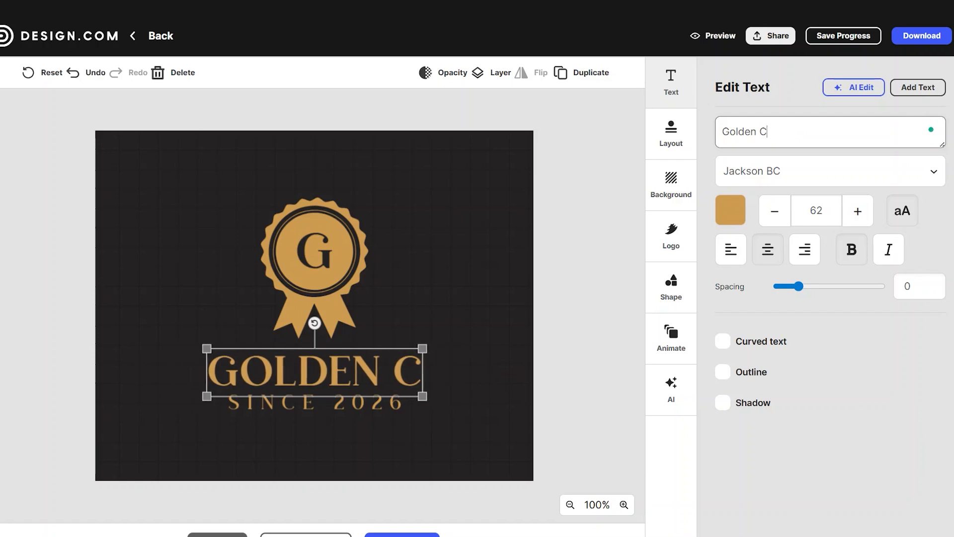
{"action": "type", "text": "Crumbs"}
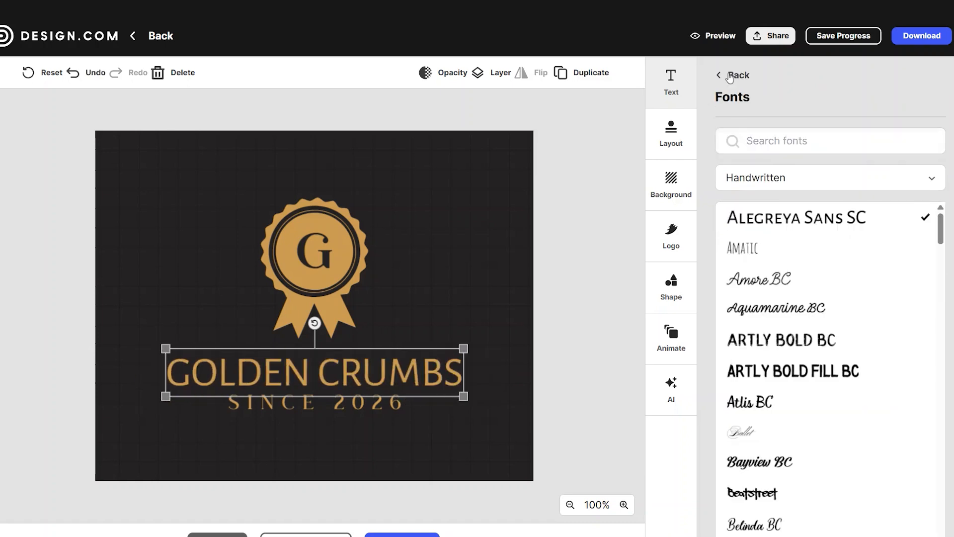
Keep Alegreya Sans SC as the font of the Golden Crumbs text and increase its size by six steps
{"action": "left_click", "coordinate": [730, 78]}
{"action": "left_click", "coordinate": [857, 213]}
{"action": "left_click", "coordinate": [856, 213]}
{"action": "left_click", "coordinate": [856, 213]}
{"action": "left_click", "coordinate": [856, 213]}
{"action": "left_click", "coordinate": [857, 213]}
{"action": "left_click", "coordinate": [856, 212]}
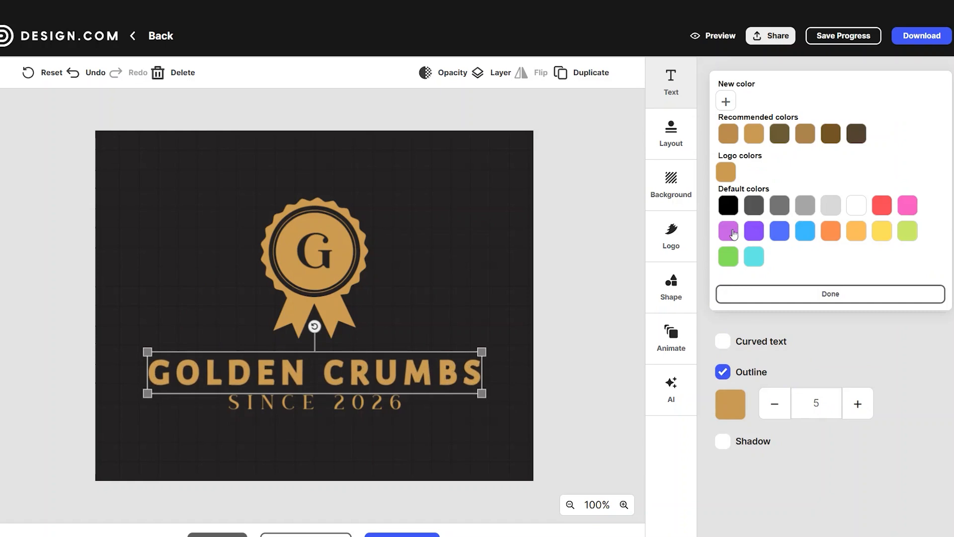
Color the outline of the Golden Crumbs text black and widen its letter spacing
{"action": "left_click", "coordinate": [726, 206]}
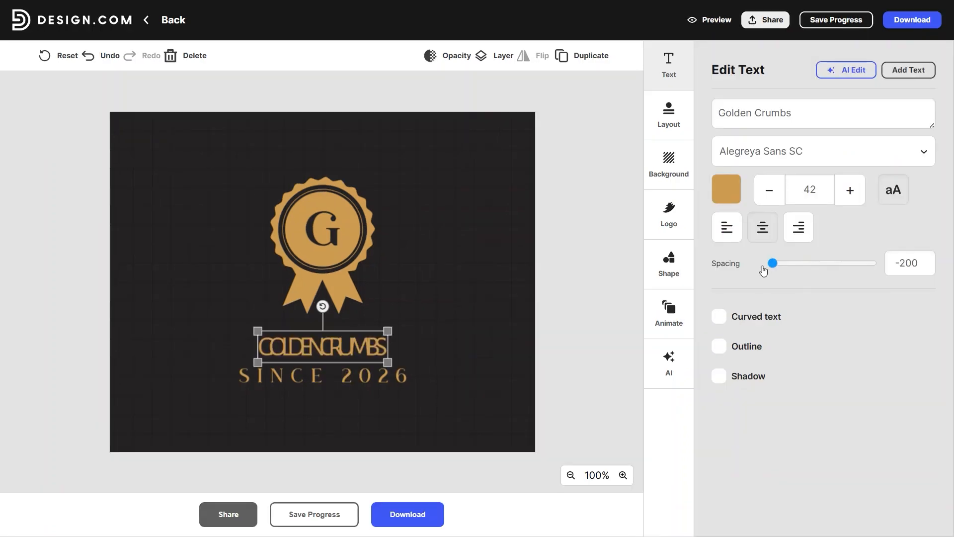
{"action": "left_click_drag", "start_coordinate": [772, 263], "coordinate": [817, 263]}
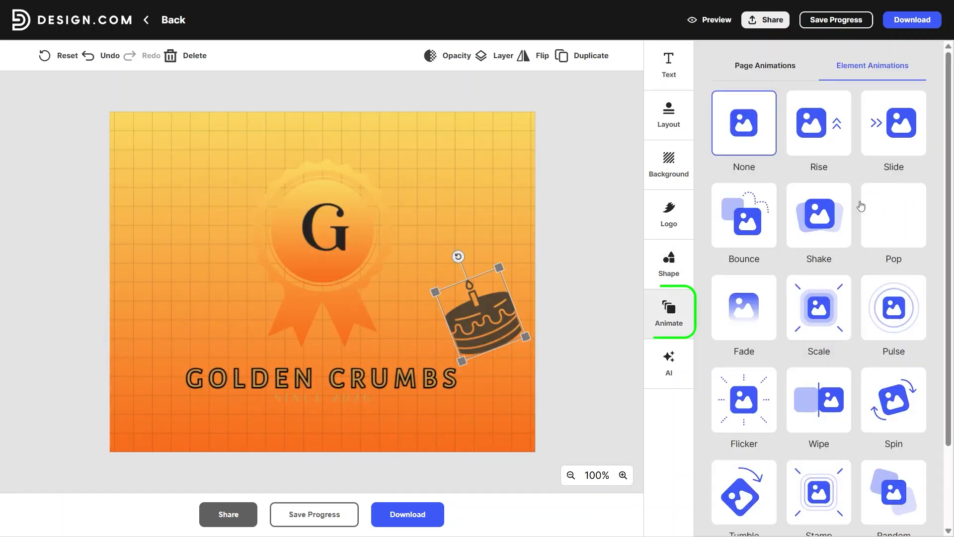
Try the Bounce and Stamp element animations on the cake shape and check the page animations
{"action": "left_click", "coordinate": [764, 214]}
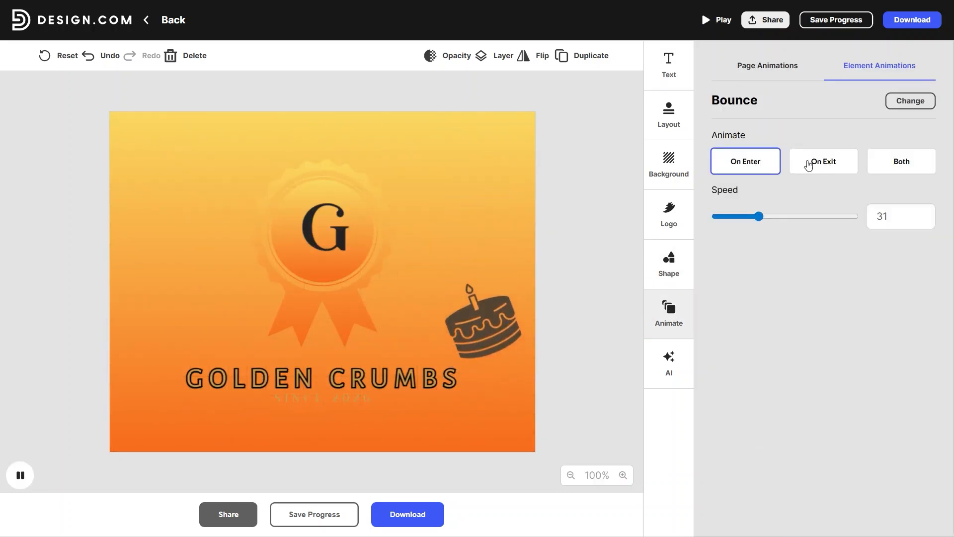
{"action": "scroll", "coordinate": [856, 359], "scroll_direction": "down", "scroll_amount": 2}
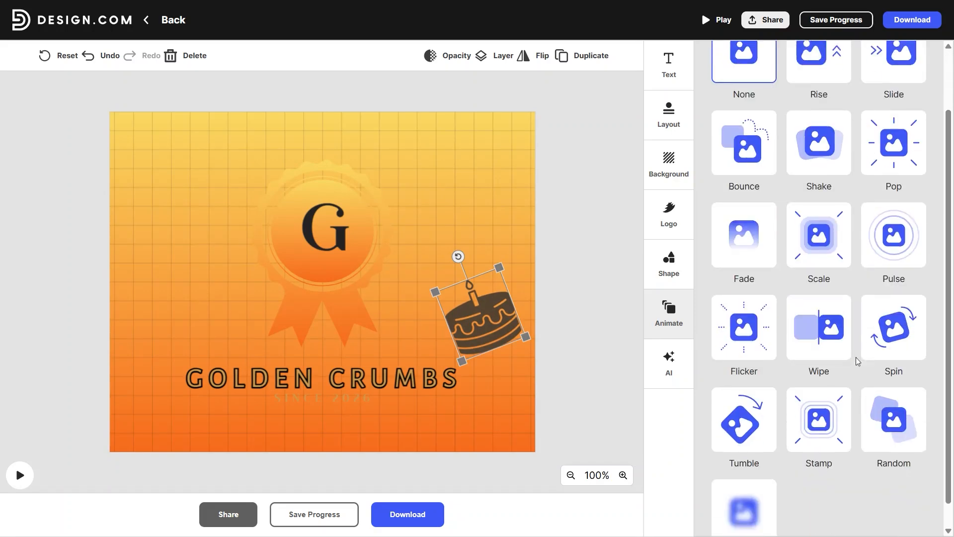
{"action": "left_click", "coordinate": [800, 437]}
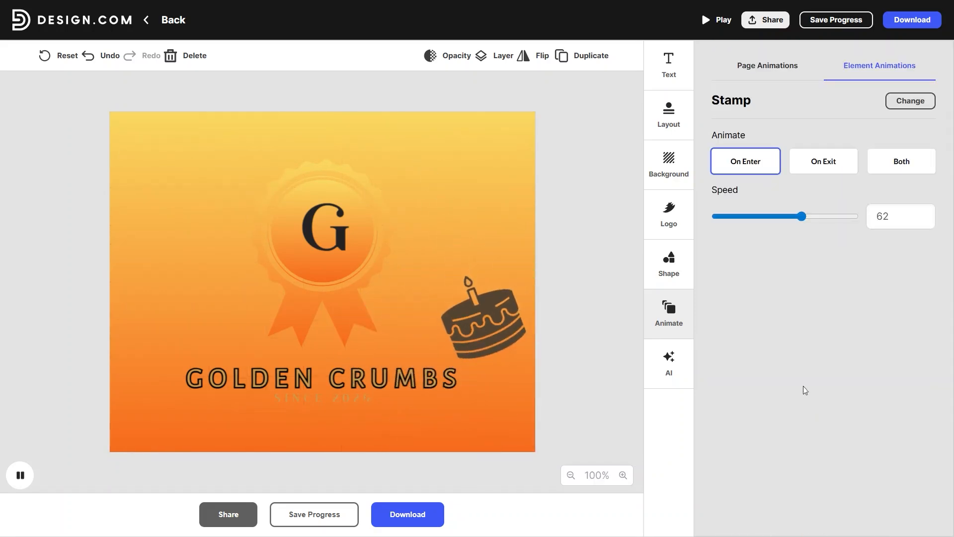
{"action": "left_click", "coordinate": [793, 65]}
{"action": "left_click", "coordinate": [838, 71]}
{"action": "left_click", "coordinate": [801, 80]}
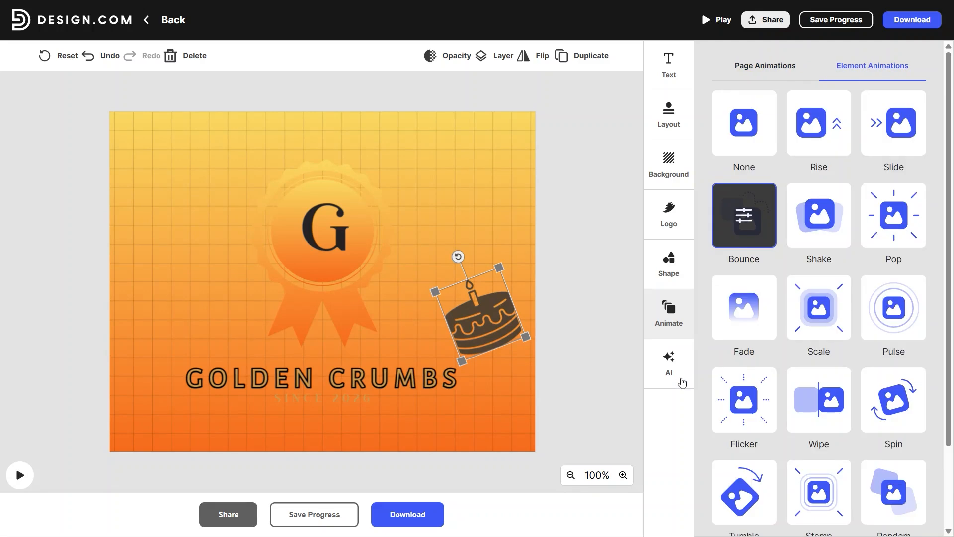
Ask the AI editor: "Make the colours suit each other and make sure that they go along well for the logo"
{"action": "left_click", "coordinate": [684, 382]}
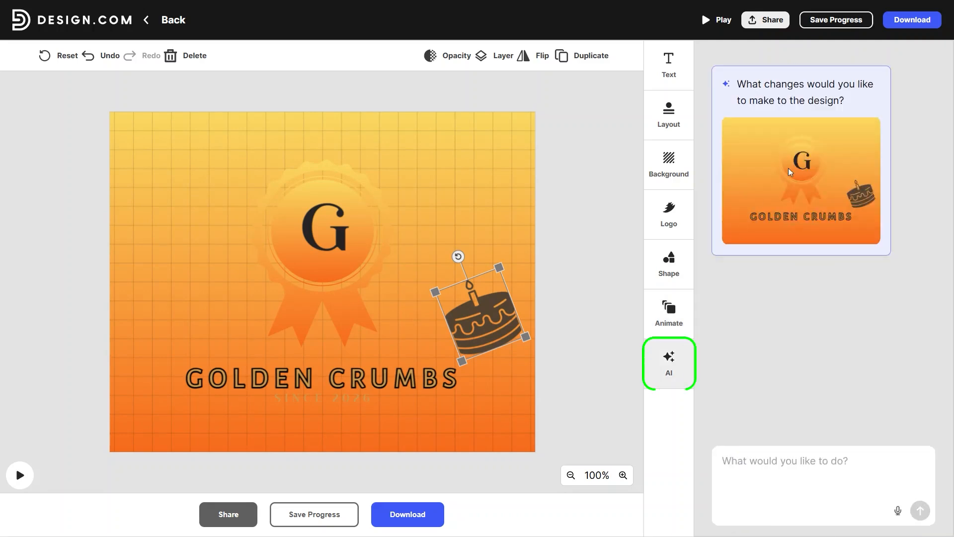
{"action": "type", "text": "Make the colours su"}
{"action": "type", "text": "it each other "}
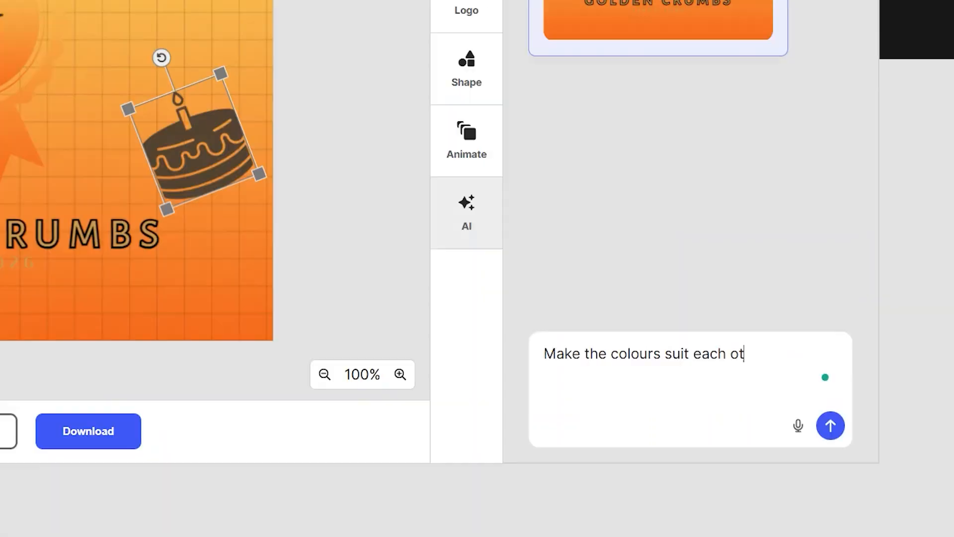
{"action": "type", "text": "and l"}
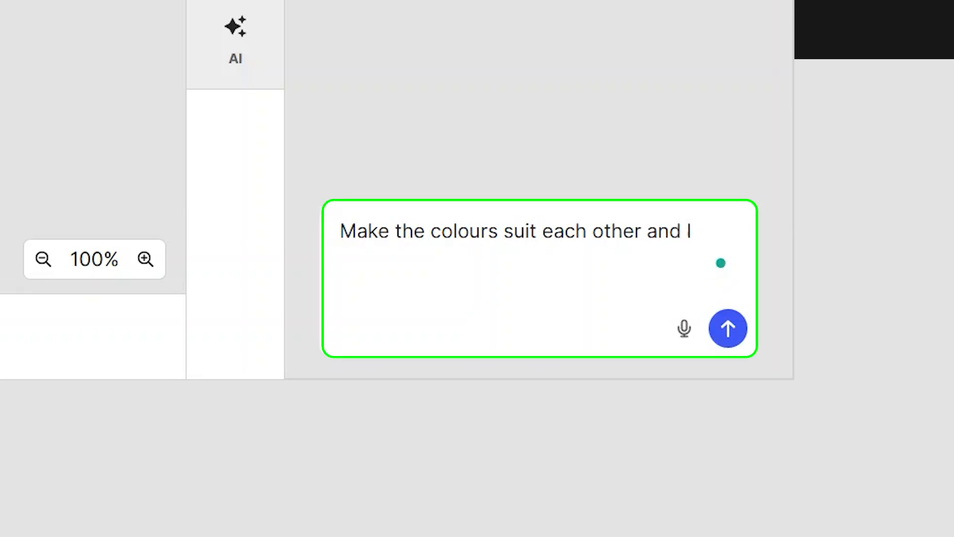
{"action": "type", "text": " along we"}
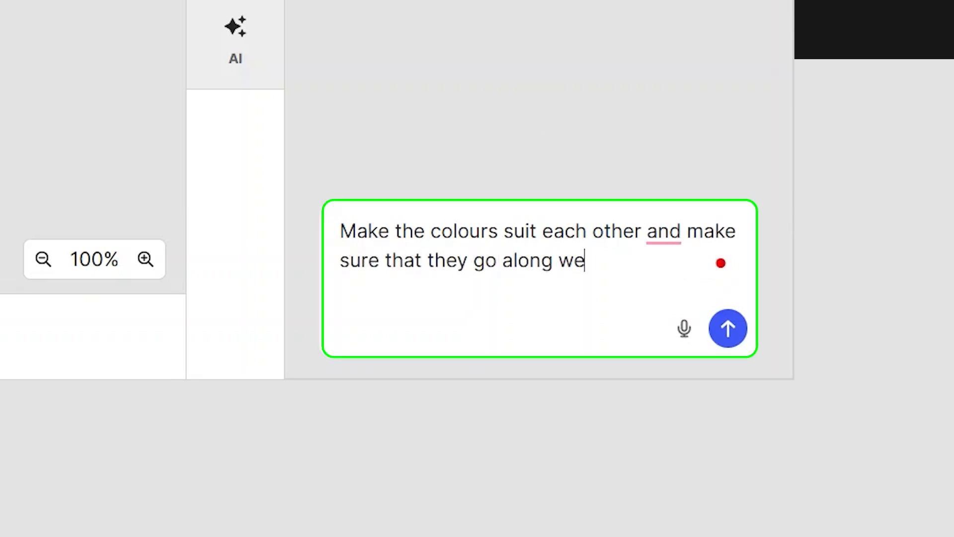
{"action": "type", "text": "ll for the logo"}
{"action": "key", "text": "Return"}
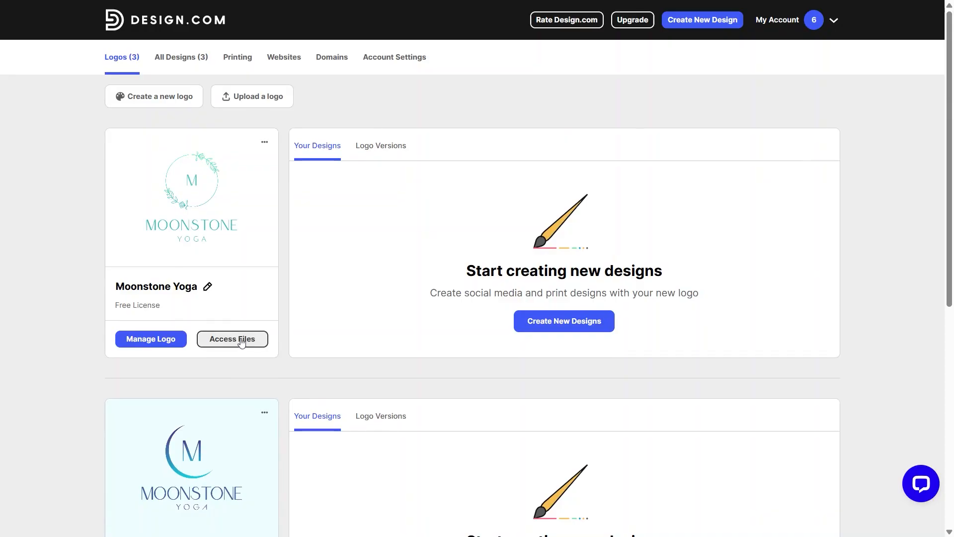
Open the files of the free-license Moonstone Yoga logo
{"action": "left_click", "coordinate": [242, 339]}
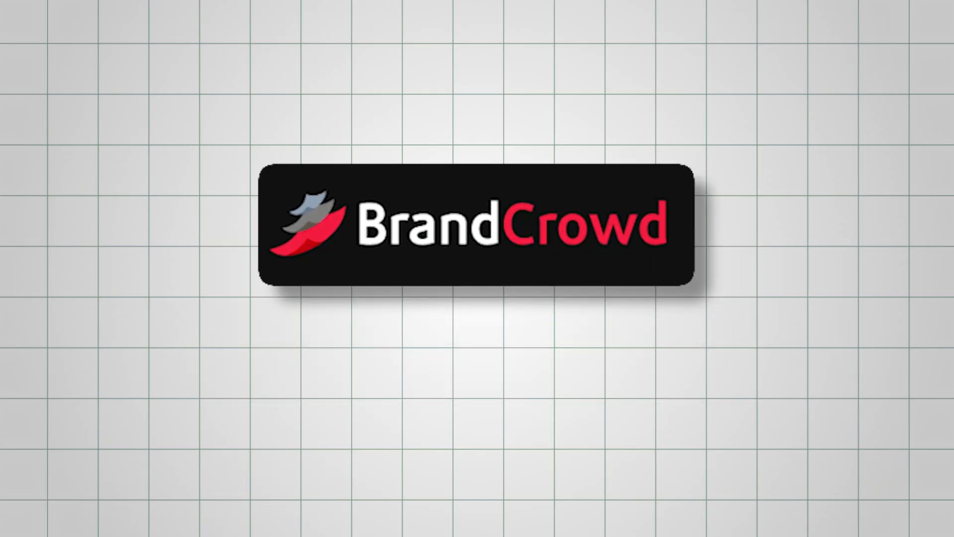
Switch to BrandCrowd and generate logos for a business named Maple Leaf Books
{"action": "left_click", "coordinate": [207, 273]}
{"action": "type", "text": "Maple Leaf Books"}
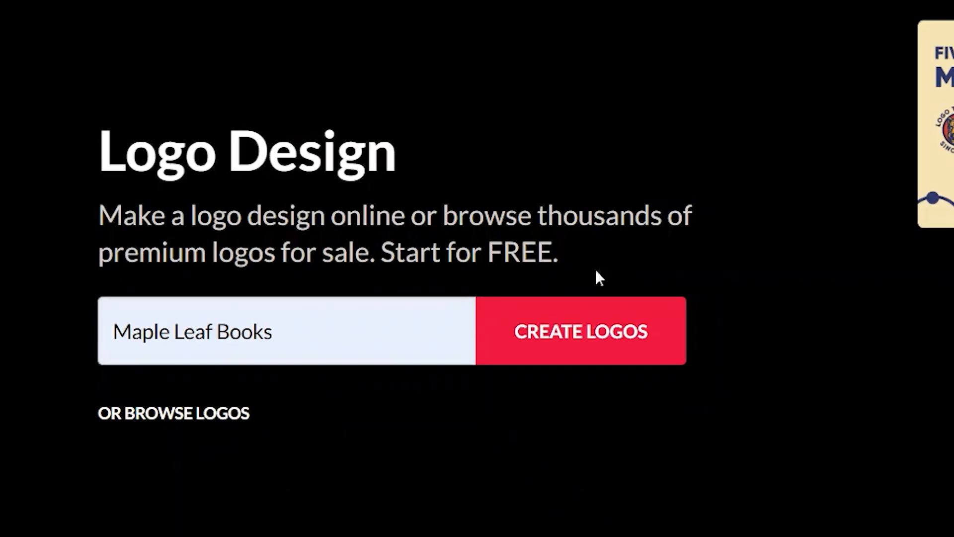
{"action": "left_click", "coordinate": [592, 345]}
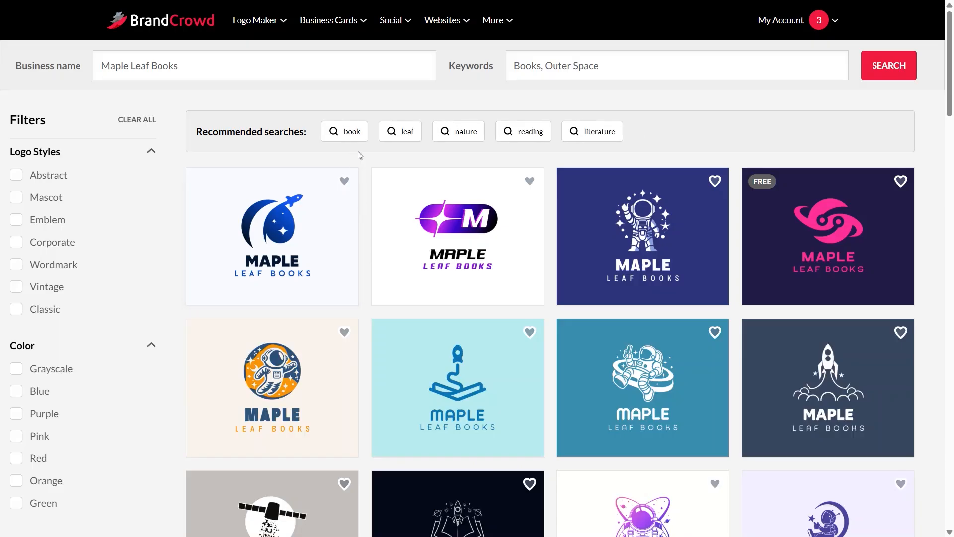
Examine the Maple Leaf Books logo designs offered for the keywords Books, Outer Space
{"action": "scroll", "coordinate": [494, 230], "scroll_direction": "down", "scroll_amount": 10}
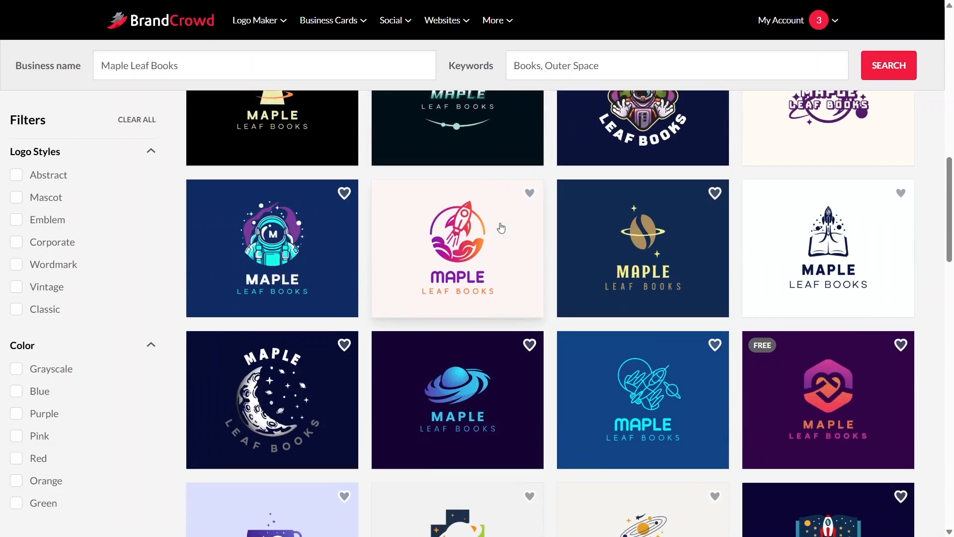
{"action": "scroll", "coordinate": [498, 229], "scroll_direction": "down", "scroll_amount": 5}
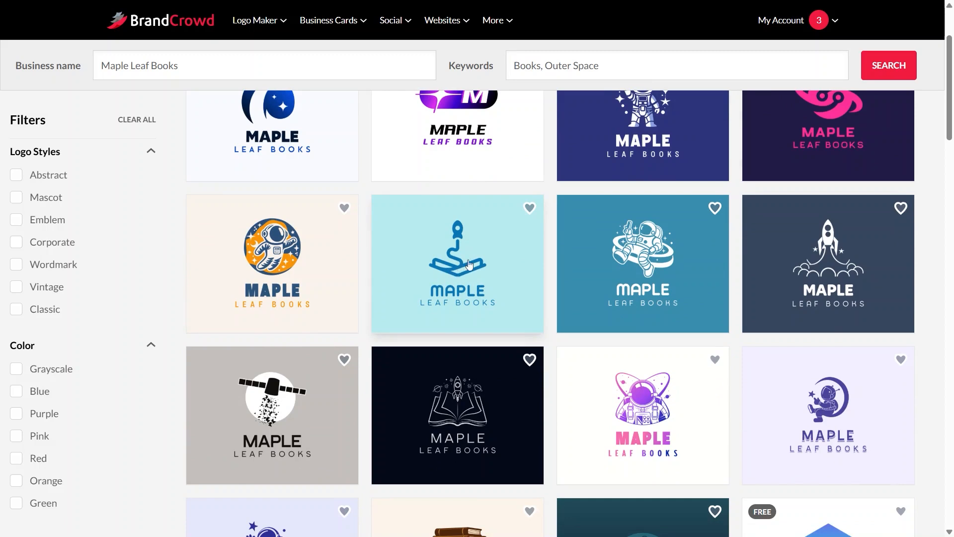
{"action": "scroll", "coordinate": [466, 268], "scroll_direction": "down", "scroll_amount": 5}
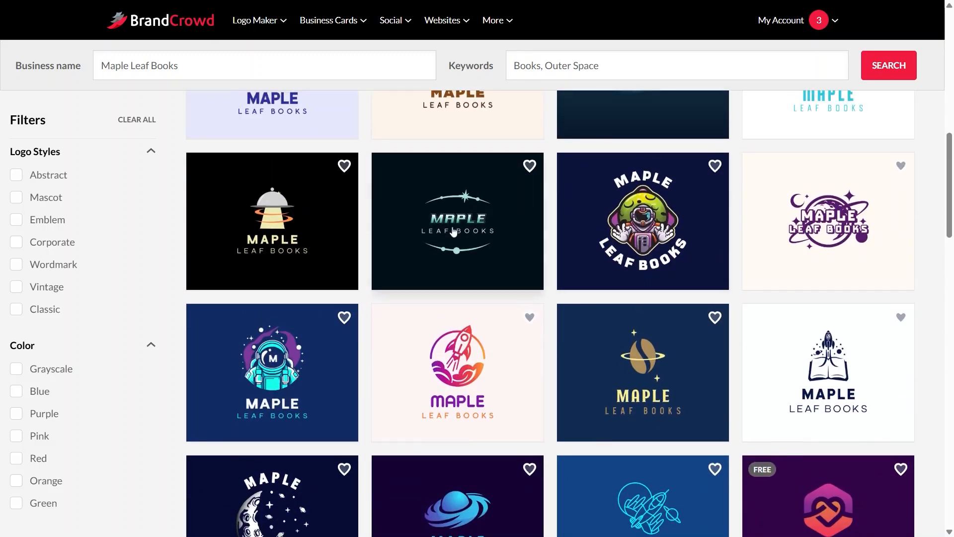
{"action": "scroll", "coordinate": [501, 227], "scroll_direction": "down", "scroll_amount": 5}
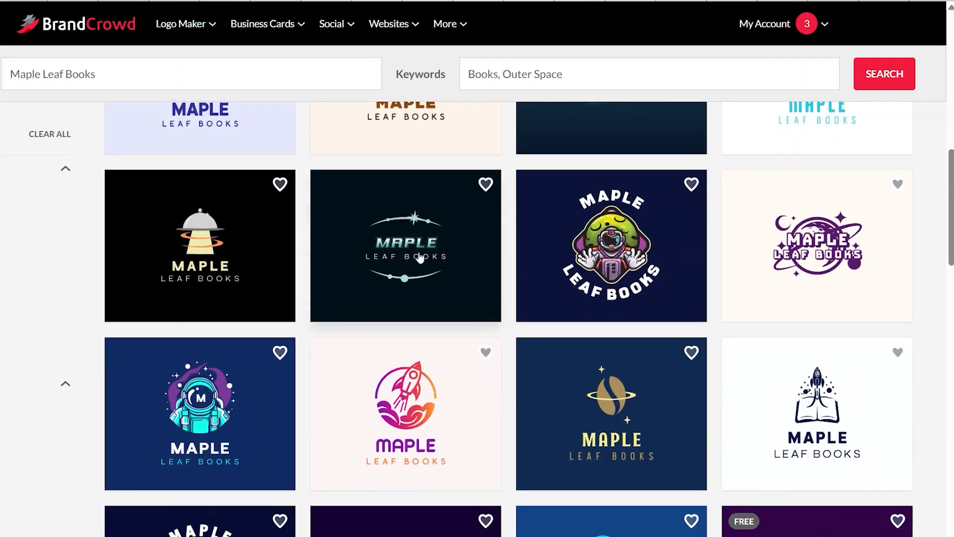
{"action": "scroll", "coordinate": [455, 254], "scroll_direction": "down", "scroll_amount": 3}
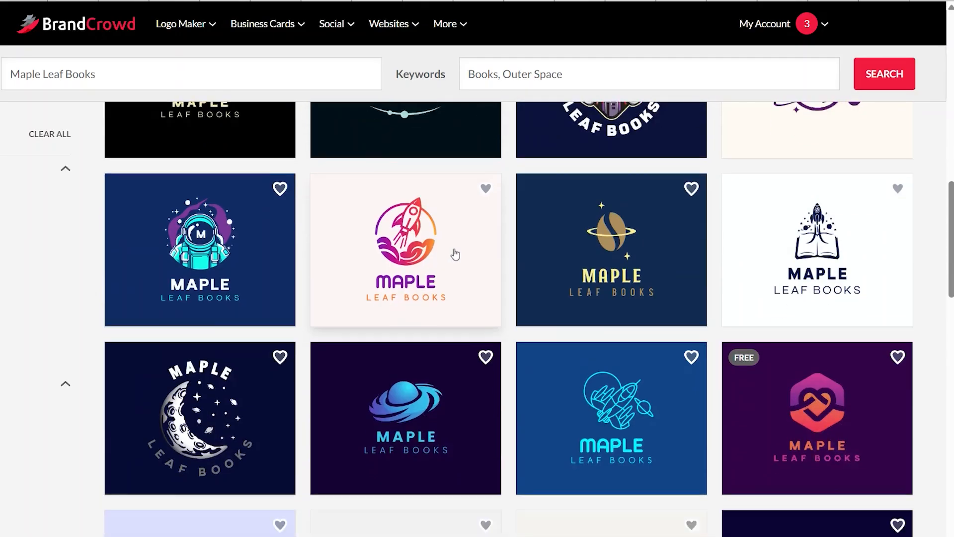
{"action": "scroll", "coordinate": [455, 254], "scroll_direction": "down", "scroll_amount": 3}
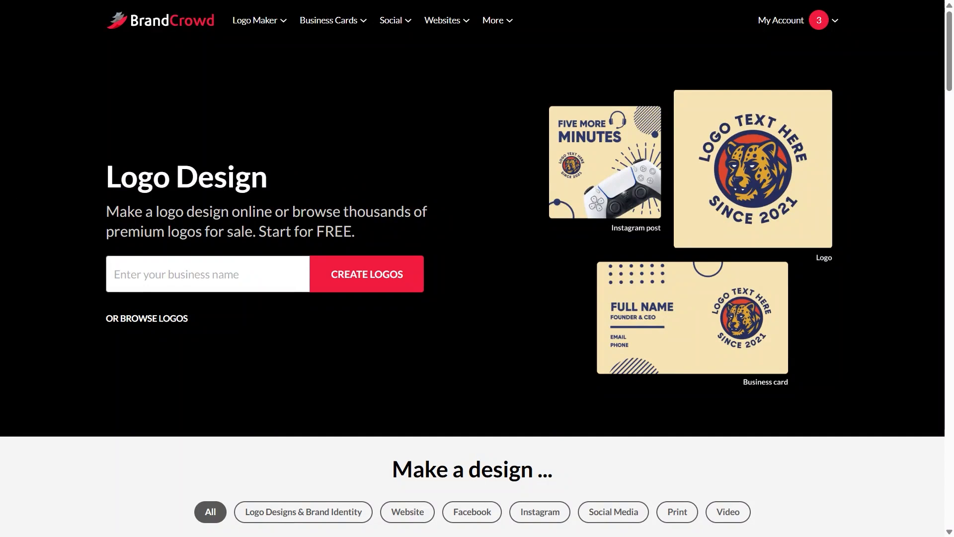
Search for logos for BrightSmile Dental with the keywords Dentist, Healthcare, Teeth, Doctor, teeth
{"action": "type", "text": "BrightSmile Dental"}
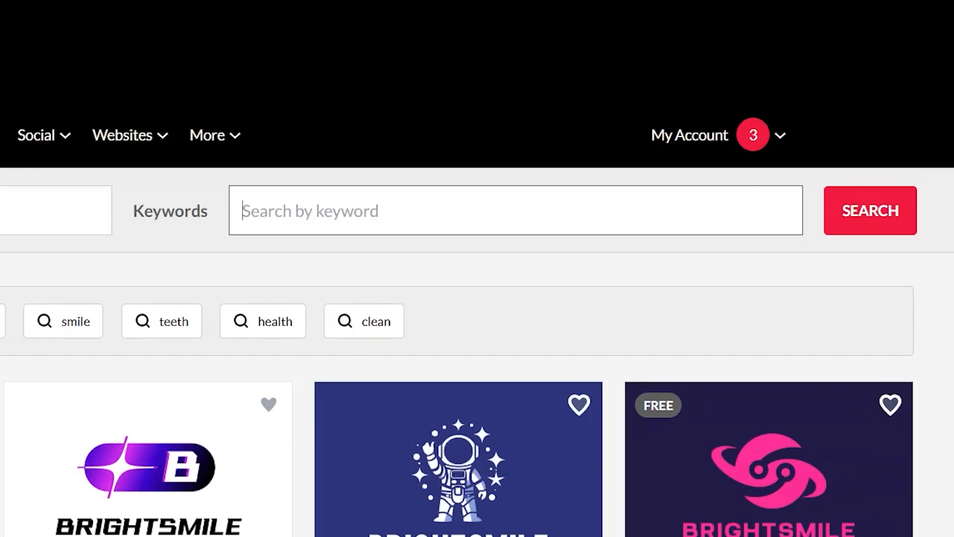
{"action": "type", "text": "Dentist, Healthcare"}
{"action": "key", "text": "BackSpace"}
{"action": "type", "text": "re"}
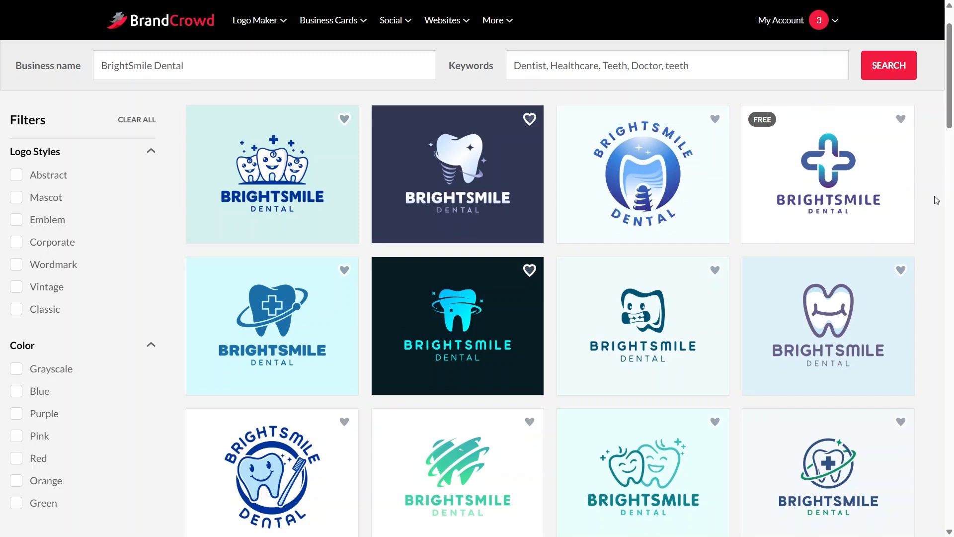
In the round tooth-and-toothbrush logo, change the upper curved text to "Bright Smile!" in the Alfa Slab One font
{"action": "scroll", "coordinate": [934, 199], "scroll_direction": "down", "scroll_amount": 1}
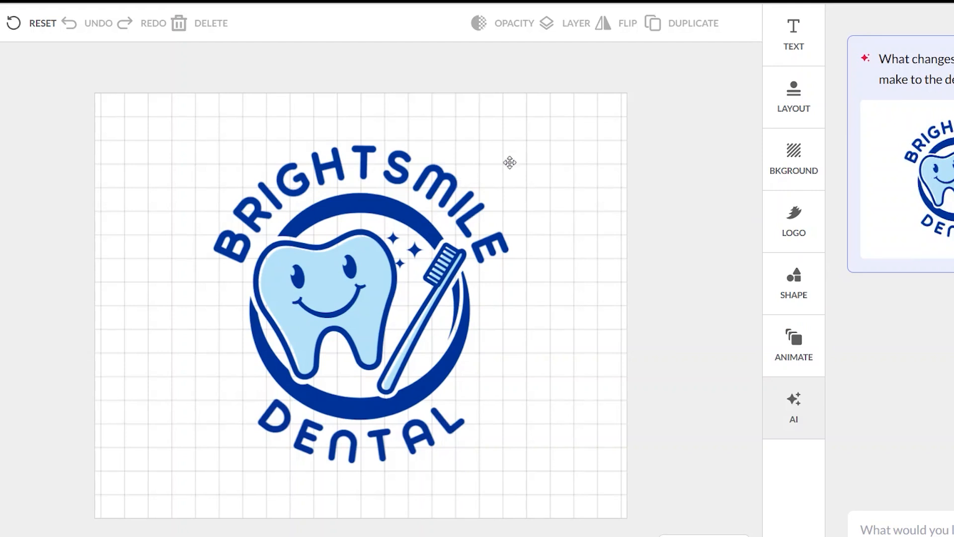
{"action": "left_click", "coordinate": [792, 39]}
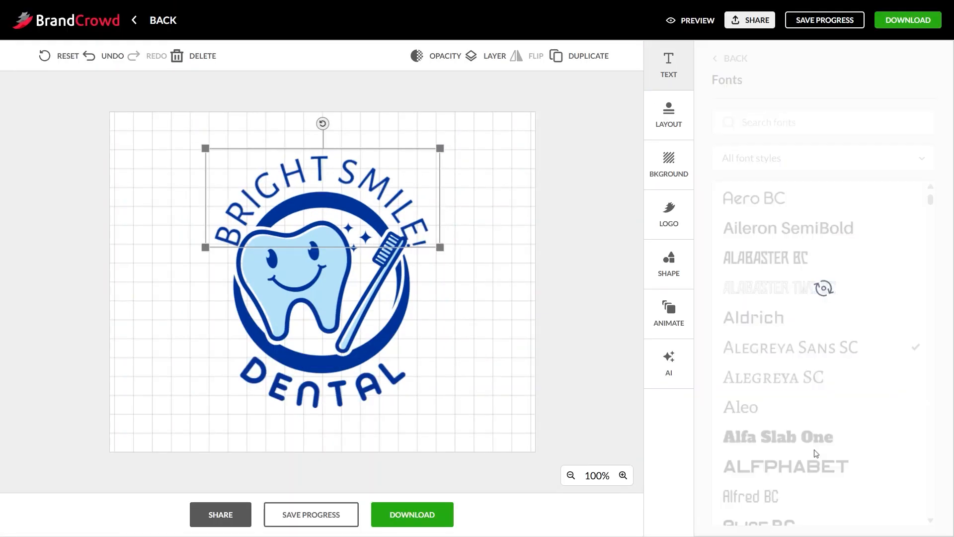
{"action": "left_click", "coordinate": [745, 436]}
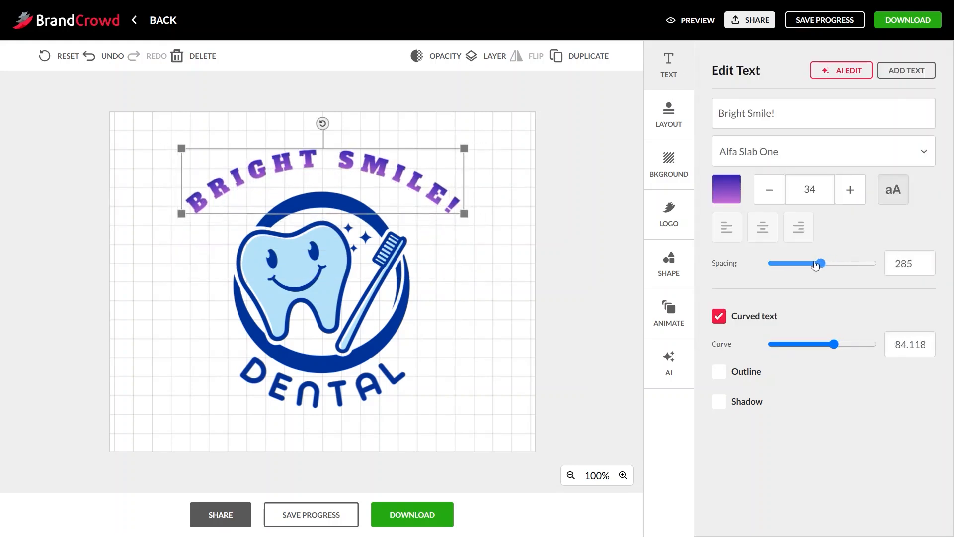
Set the letter spacing of the curved Bright Smile! text to 205 and its size to 41
{"action": "left_click_drag", "start_coordinate": [815, 265], "coordinate": [815, 265]}
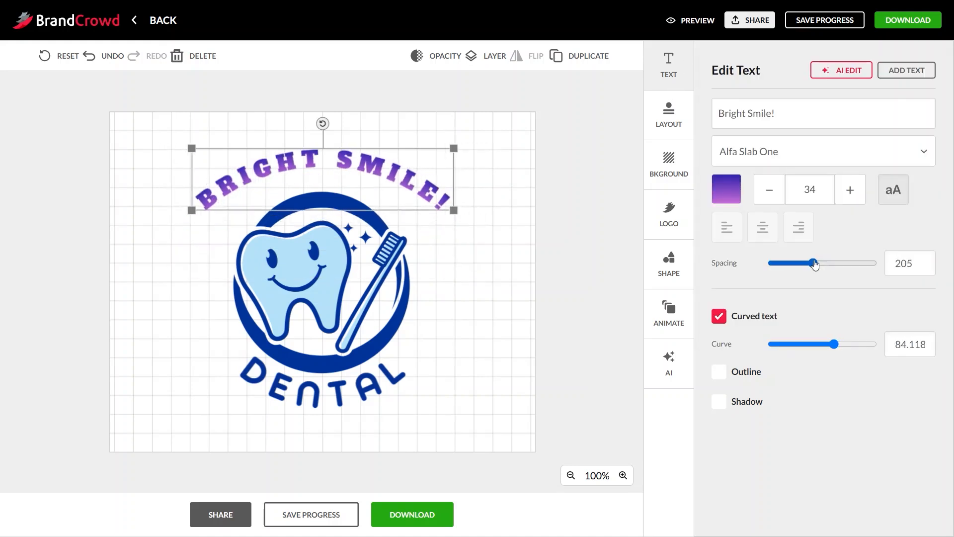
{"action": "left_click", "coordinate": [847, 191]}
{"action": "left_click", "coordinate": [847, 191]}
{"action": "left_click", "coordinate": [847, 192]}
{"action": "left_click", "coordinate": [848, 192]}
{"action": "left_click", "coordinate": [847, 191]}
{"action": "left_click", "coordinate": [847, 192]}
{"action": "left_click", "coordinate": [847, 192]}
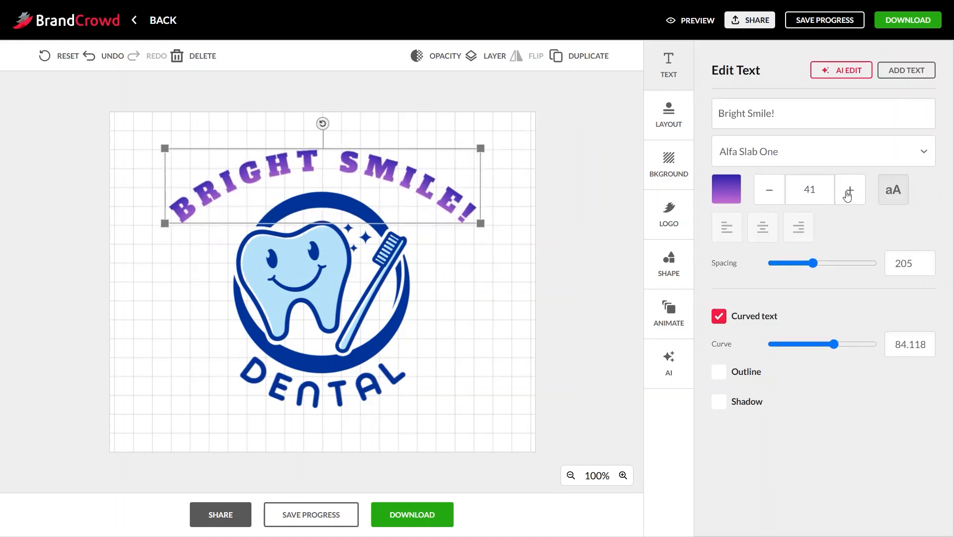
Give the curved Bright Smile! text size 48, curve 212, a blue outline of 4 and a black shadow with blur 20
{"action": "left_click", "coordinate": [722, 313]}
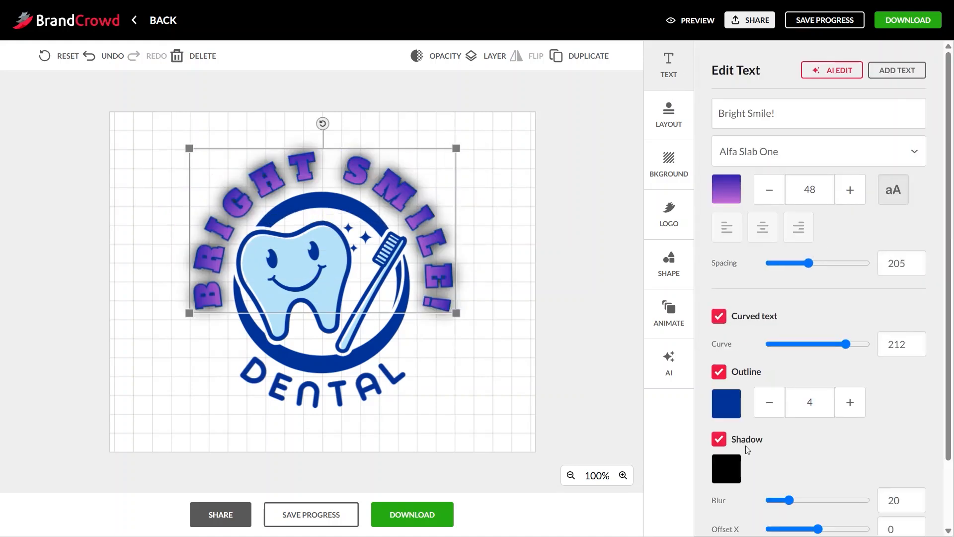
{"action": "scroll", "coordinate": [775, 445], "scroll_direction": "down", "scroll_amount": 3}
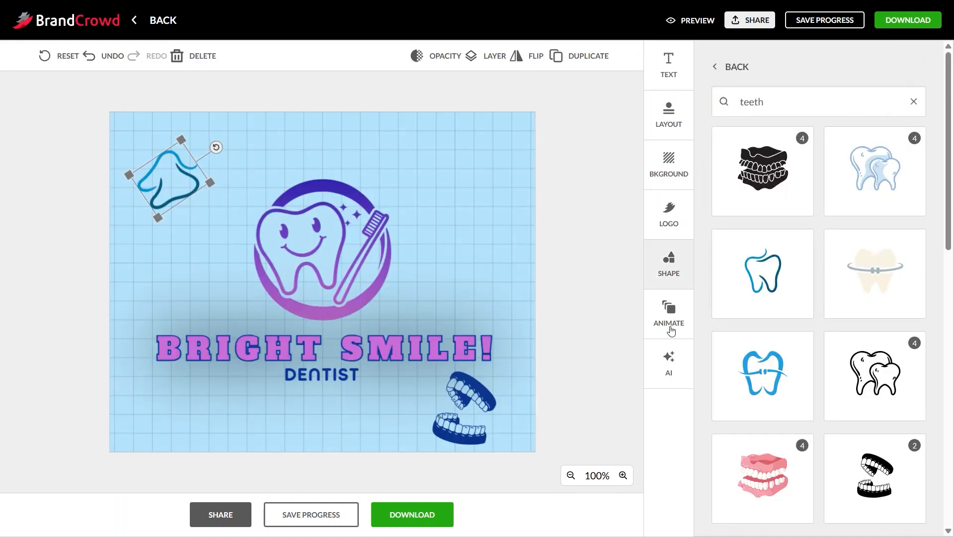
Apply the Pop page animation to the Bright Smile! dentist design, animating on enter at speed 77
{"action": "left_click", "coordinate": [667, 318]}
{"action": "left_click", "coordinate": [669, 313]}
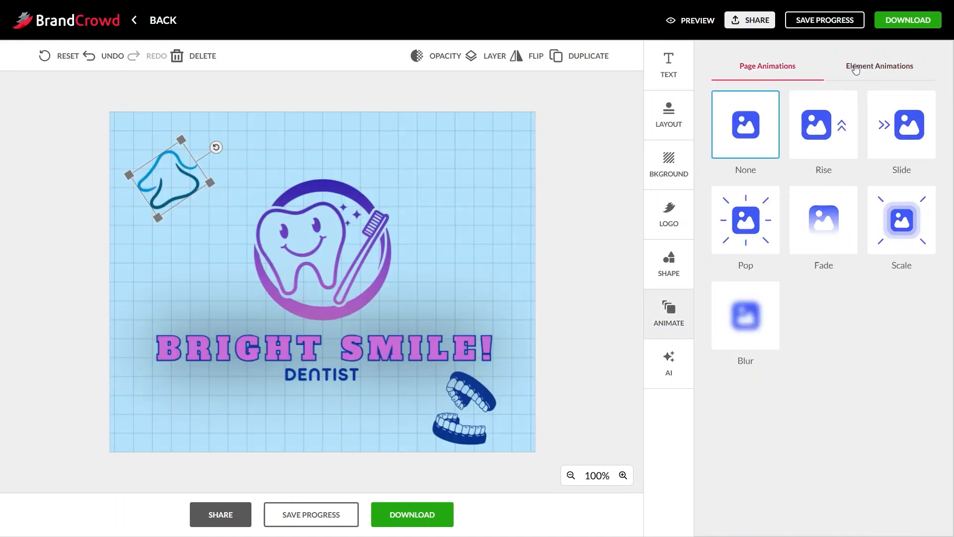
{"action": "left_click", "coordinate": [746, 220]}
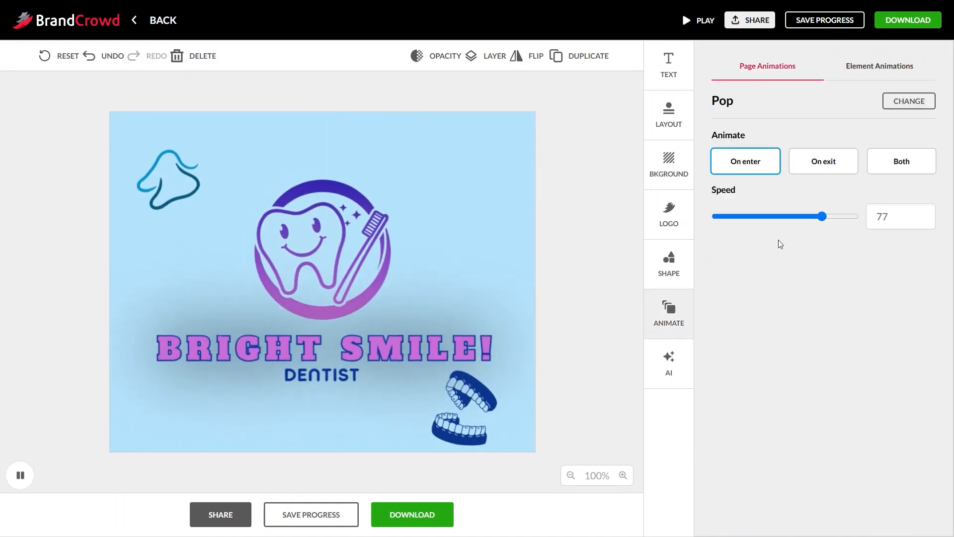
View the AI editing assistant, preview the animated Bright Smile! logo and return to editing
{"action": "left_click", "coordinate": [672, 367]}
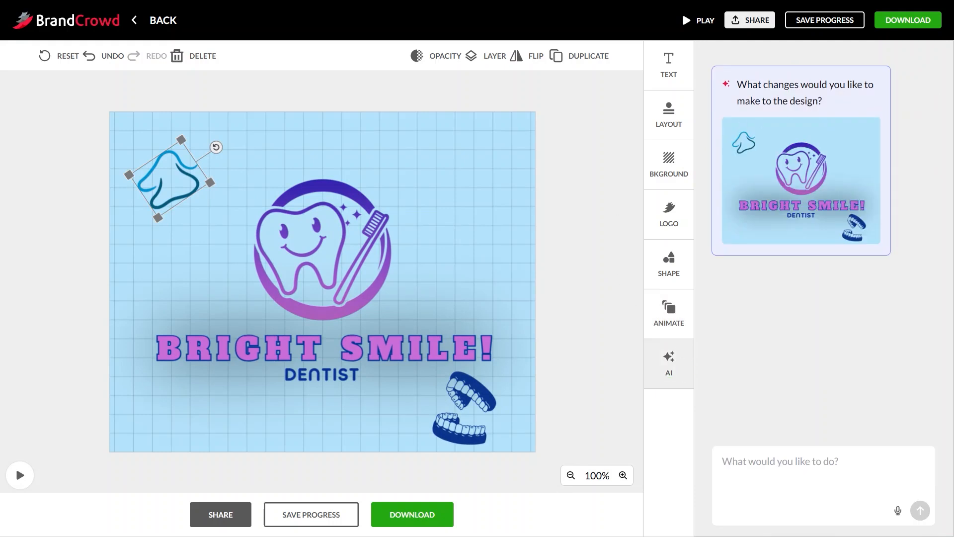
{"action": "left_click", "coordinate": [695, 21]}
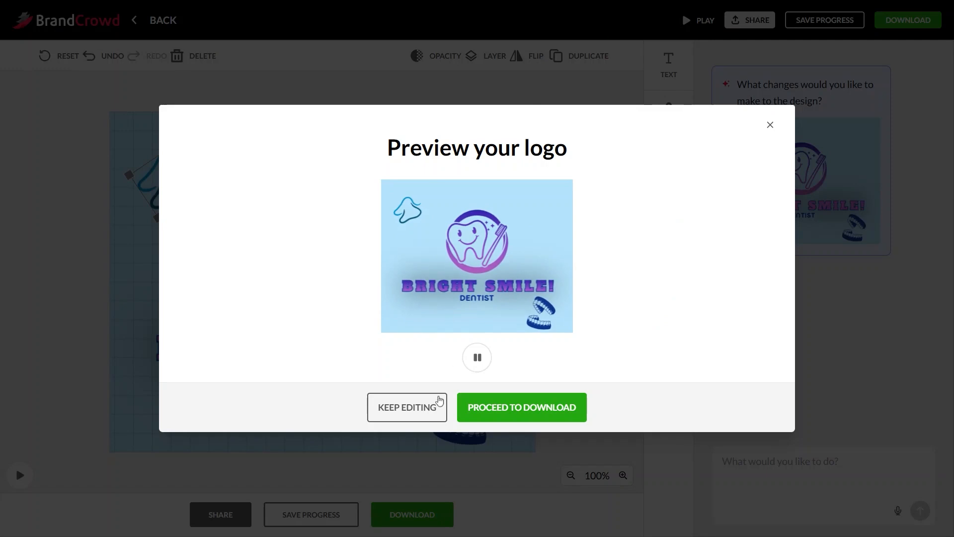
{"action": "left_click", "coordinate": [417, 415]}
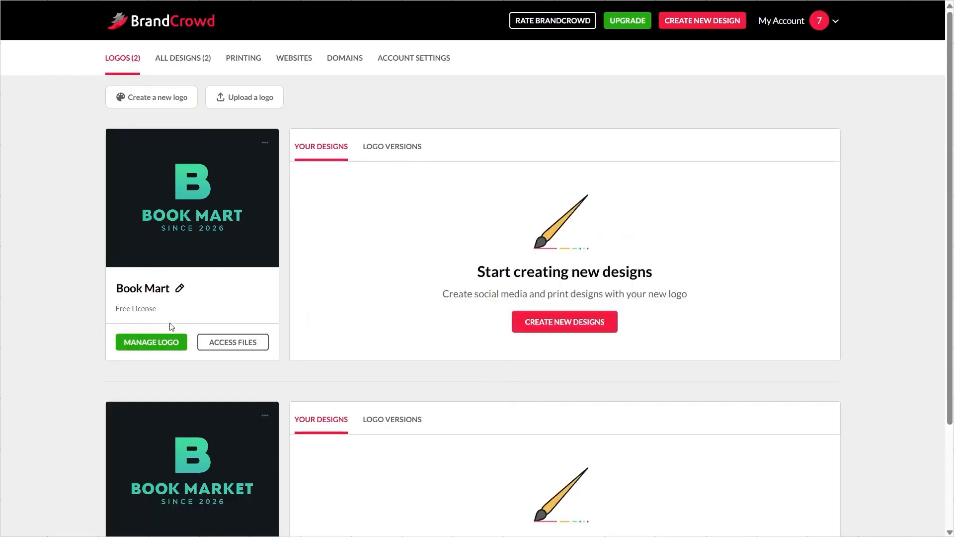
Open the saved Book Mart logo for management and examine the file types offered for its full-logo versions
{"action": "left_click", "coordinate": [150, 342]}
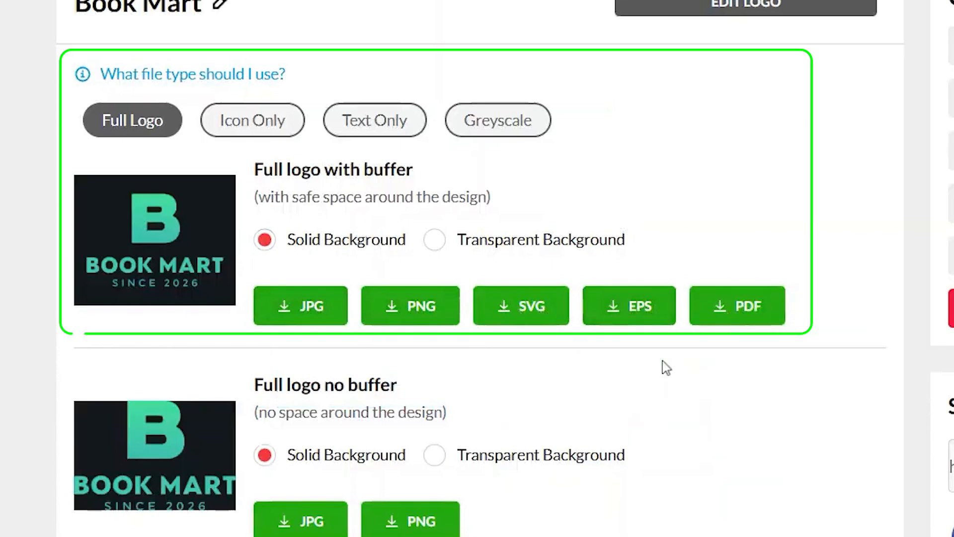
{"action": "scroll", "coordinate": [283, 517], "scroll_direction": "down", "scroll_amount": 5}
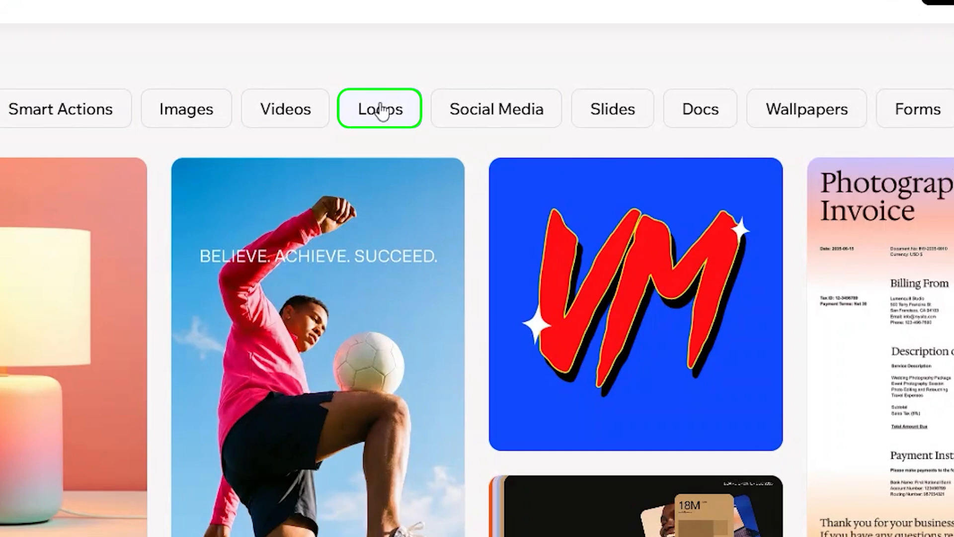
Show the logo templates in Wixel and browse through the designs offered
{"action": "left_click", "coordinate": [330, 179]}
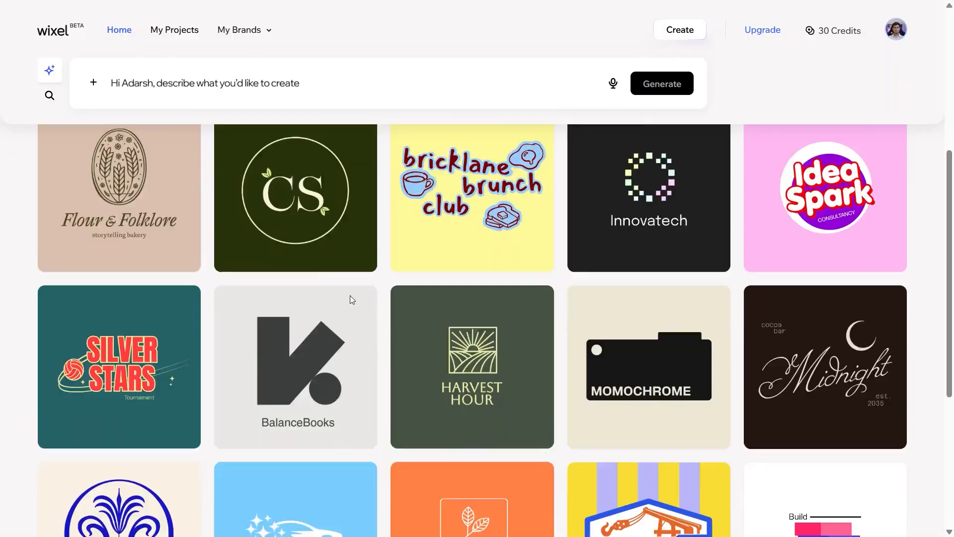
{"action": "scroll", "coordinate": [349, 296], "scroll_direction": "down", "scroll_amount": 1}
{"action": "scroll", "coordinate": [499, 337], "scroll_direction": "down", "scroll_amount": 4}
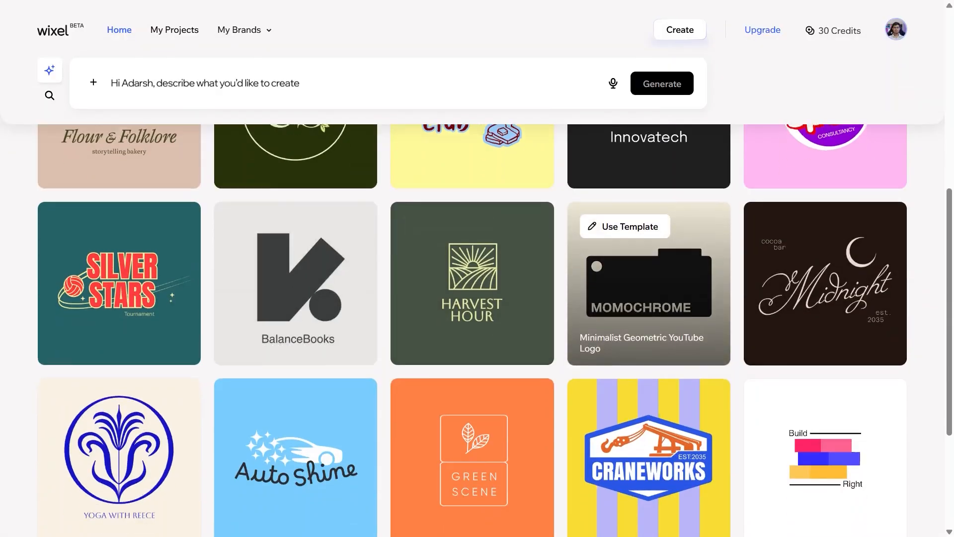
{"action": "scroll", "coordinate": [394, 323], "scroll_direction": "up", "scroll_amount": 6}
{"action": "scroll", "coordinate": [397, 298], "scroll_direction": "up", "scroll_amount": 5}
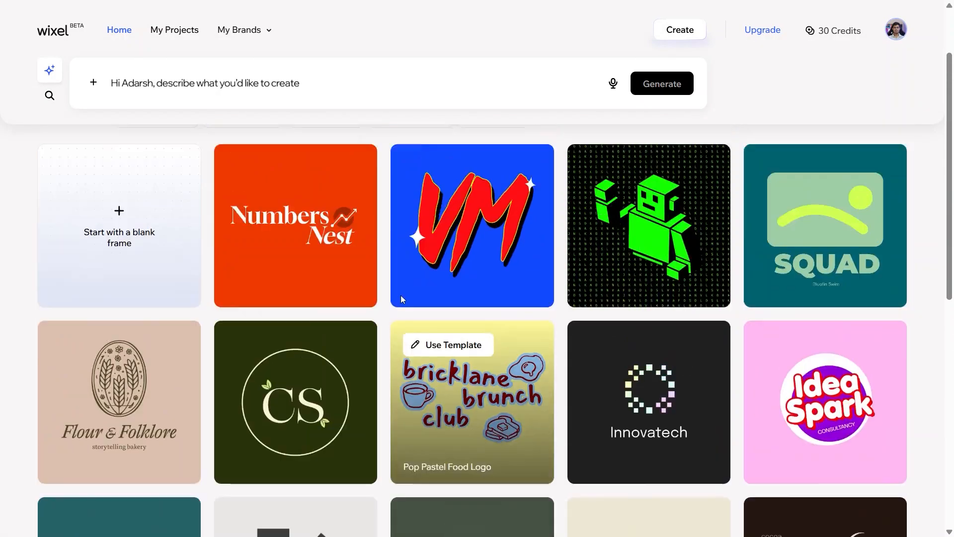
Generate logos with the prompt "Make me a logo for my coffee shop called Oak & Bean Café"
{"action": "left_click", "coordinate": [415, 80]}
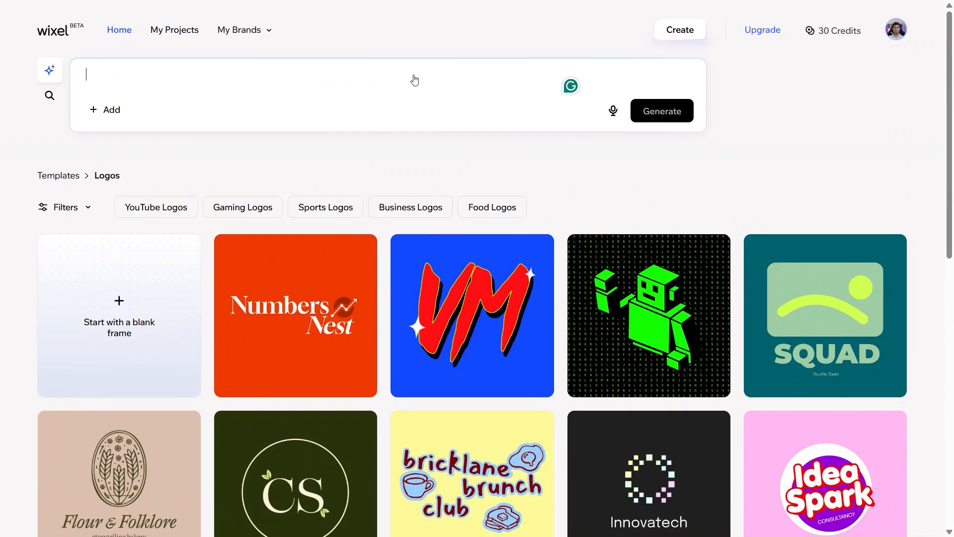
{"action": "type", "text": "Make me a logo for my coffee shop called Oak & Bean Café"}
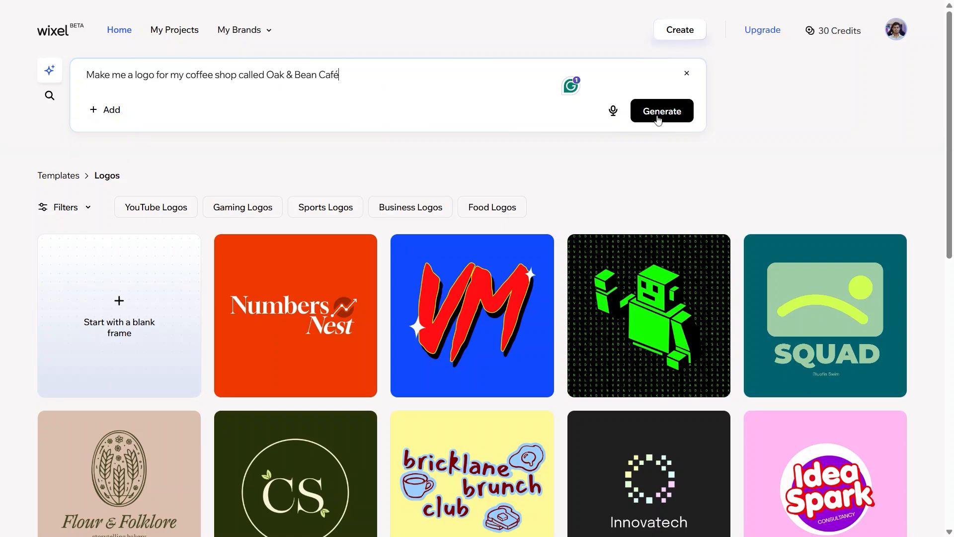
{"action": "left_click", "coordinate": [879, 229]}
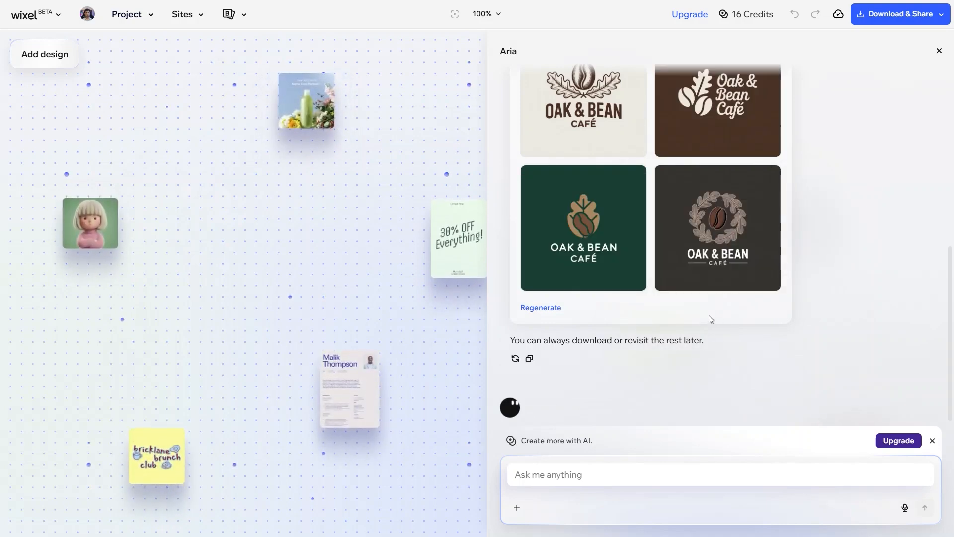
Select the generated Oak & Bean Café logo with the leaf wreath on a dark background as the design to edit
{"action": "left_click", "coordinate": [717, 283]}
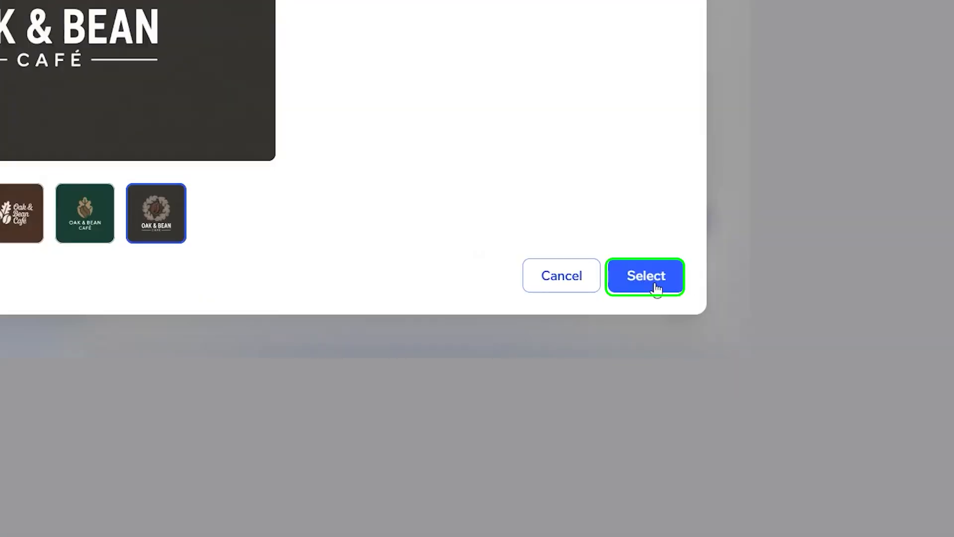
{"action": "left_click", "coordinate": [646, 276]}
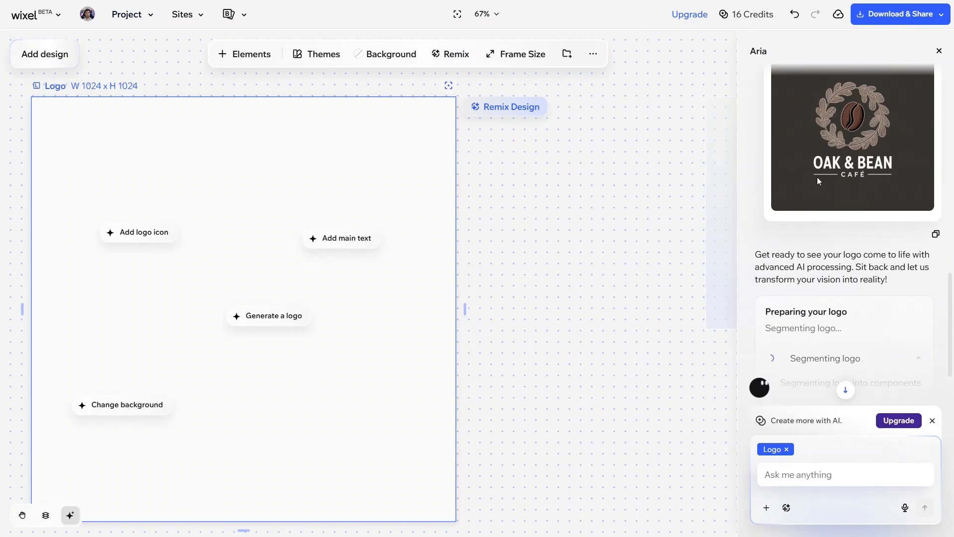
{"action": "scroll", "coordinate": [815, 209], "scroll_direction": "down", "scroll_amount": 1}
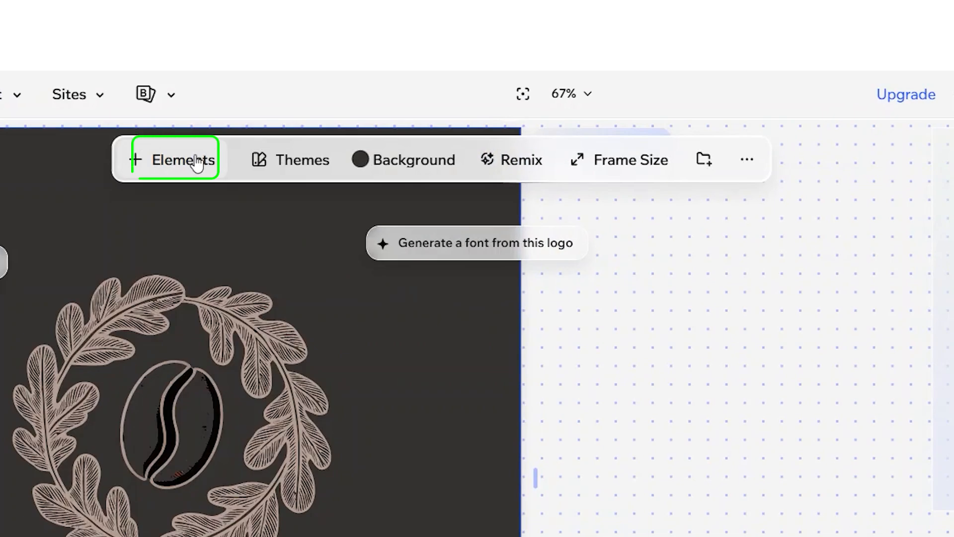
View the element and background options available for the Oak & Bean Café logo
{"action": "left_click", "coordinate": [197, 162]}
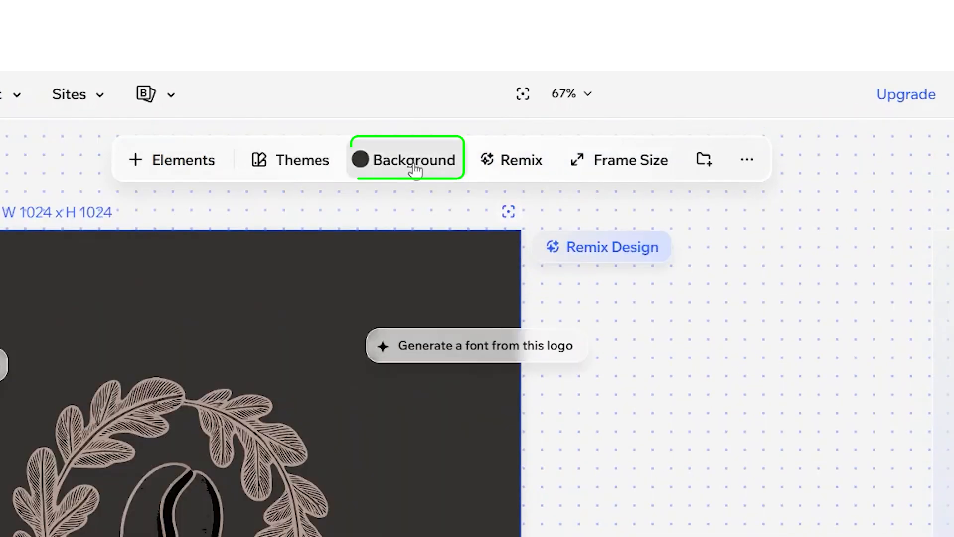
{"action": "left_click", "coordinate": [415, 170]}
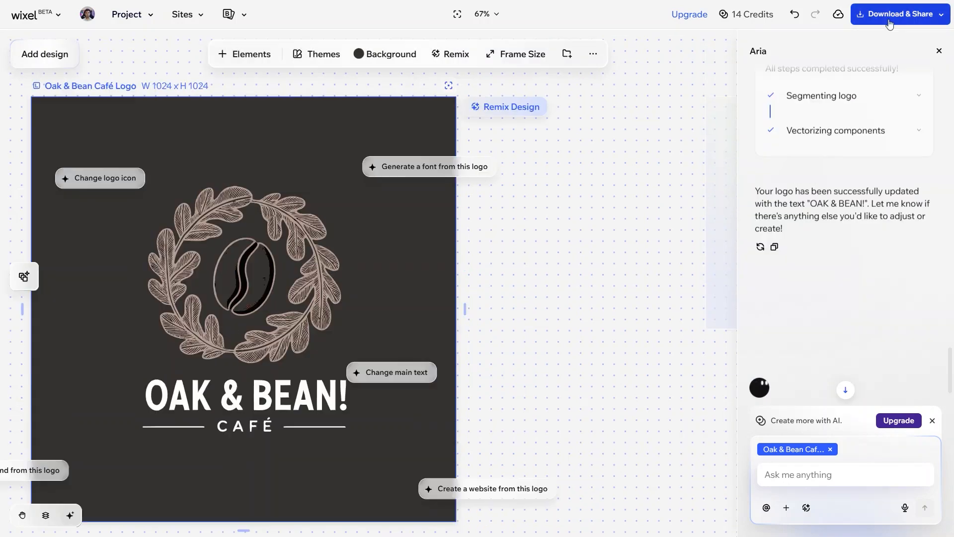
Open the download settings for the Oak & Bean Café logo and examine the file type options
{"action": "left_click", "coordinate": [887, 22]}
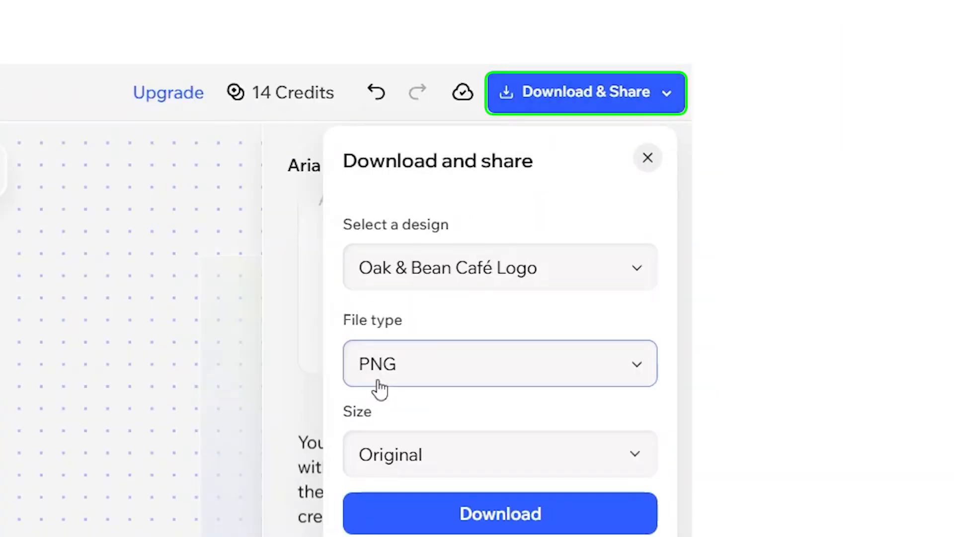
{"action": "left_click", "coordinate": [416, 142]}
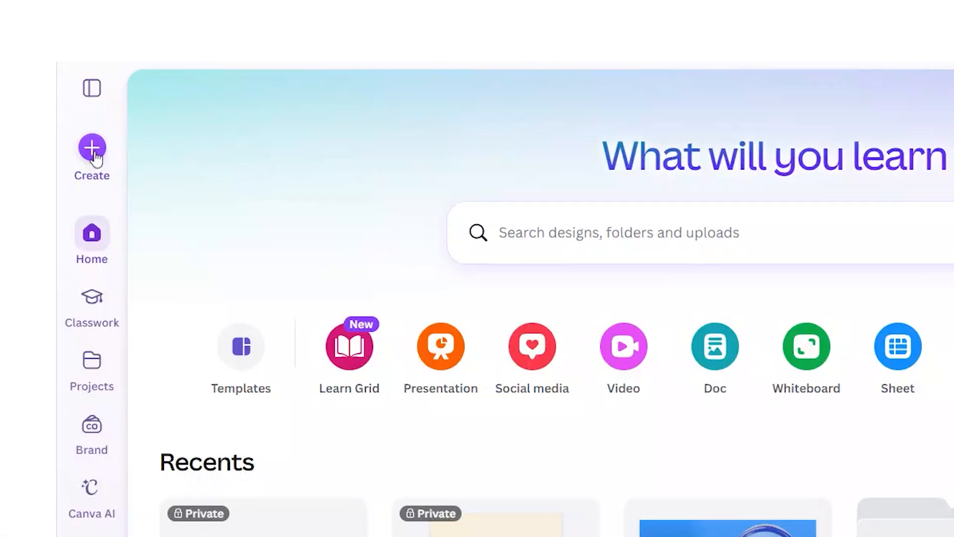
Switch to Canva and create a blank logo design by searching the design types for "logo"
{"action": "left_click", "coordinate": [23, 55]}
{"action": "type", "text": "lo"}
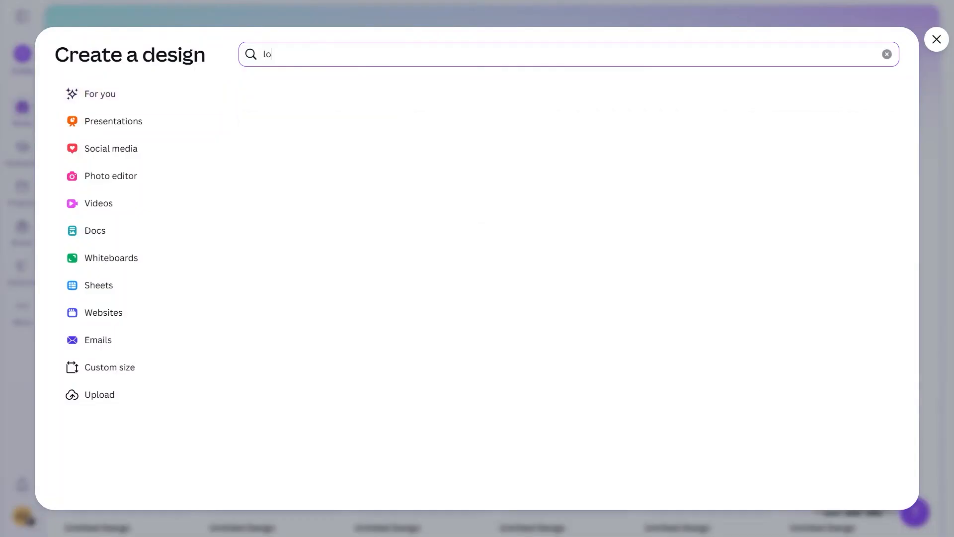
{"action": "type", "text": "go"}
{"action": "left_click", "coordinate": [312, 143]}
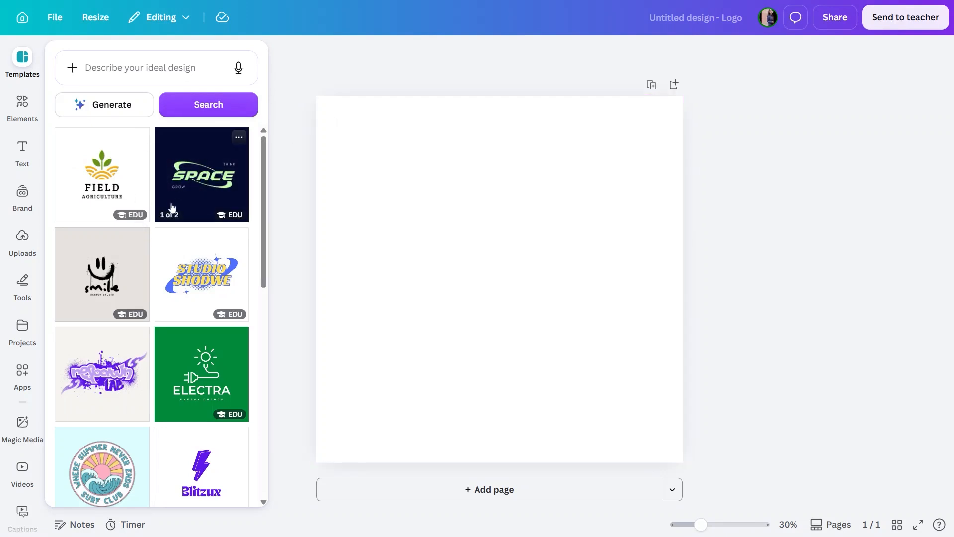
Generate designs from "Make me a logo for my traveling agency called Horizon Travels" and place the light sun-and-airplane version on the page
{"action": "scroll", "coordinate": [173, 207], "scroll_direction": "down", "scroll_amount": 3}
{"action": "scroll", "coordinate": [125, 159], "scroll_direction": "up", "scroll_amount": 3}
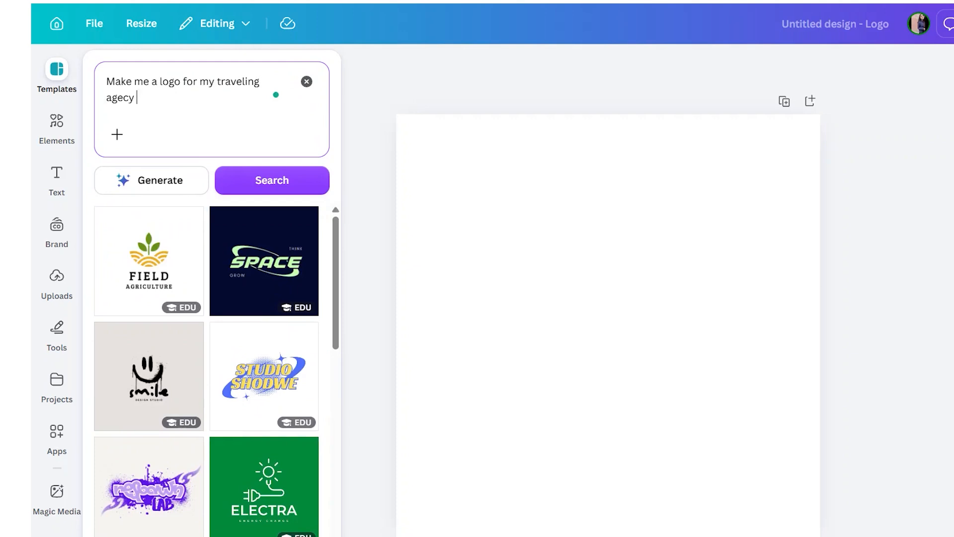
{"action": "type", "text": "called Horizon Travels"}
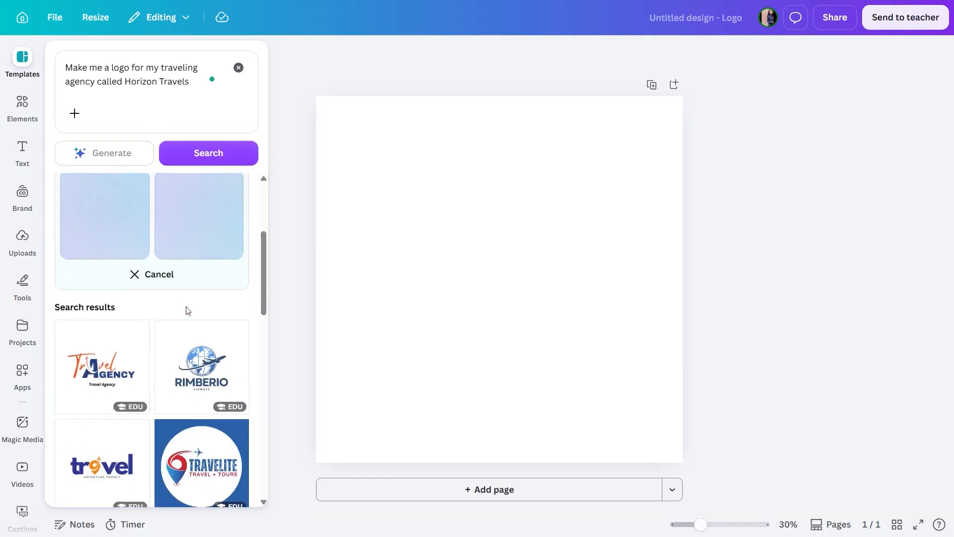
{"action": "scroll", "coordinate": [188, 308], "scroll_direction": "up", "scroll_amount": 3}
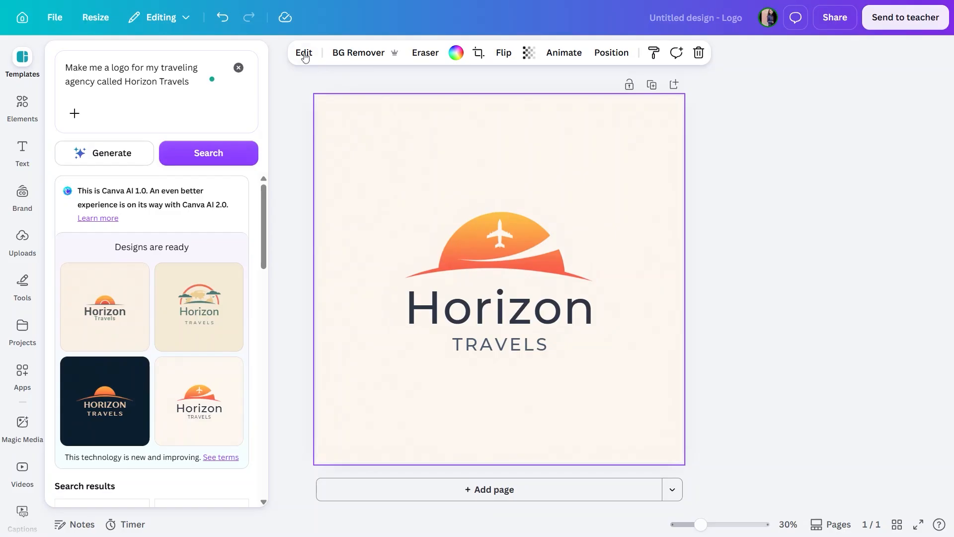
View the page and image editing choices for the Horizon Travels logo
{"action": "left_click", "coordinate": [304, 52]}
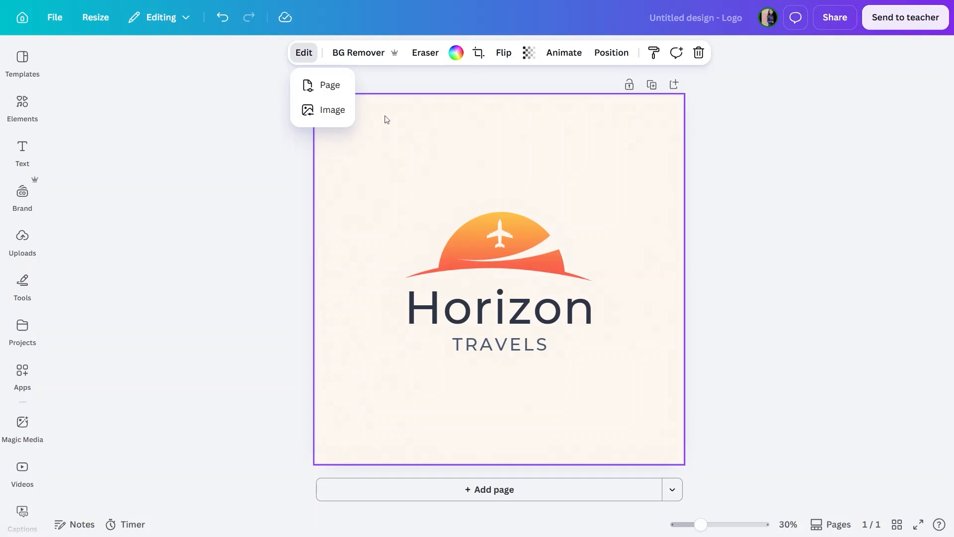
{"action": "left_click", "coordinate": [384, 120]}
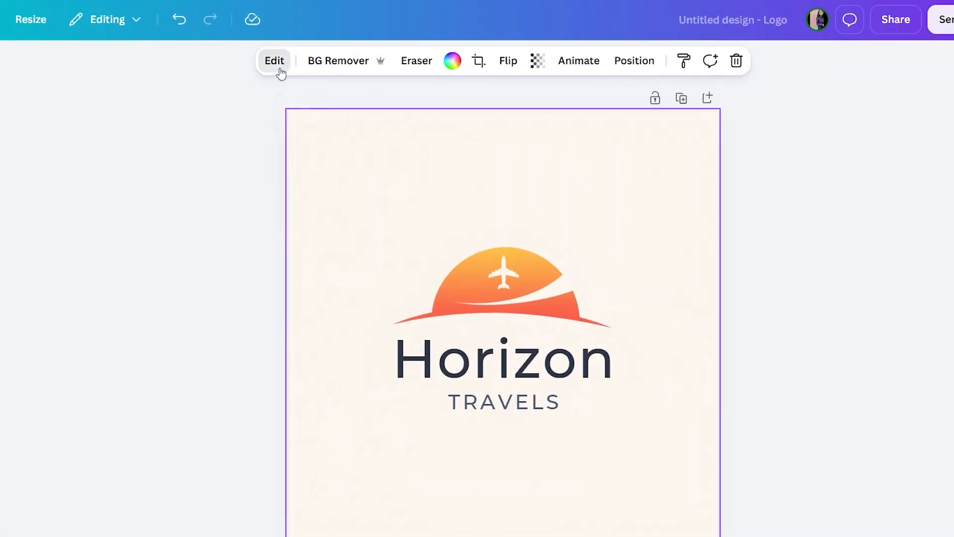
{"action": "left_click", "coordinate": [279, 68]}
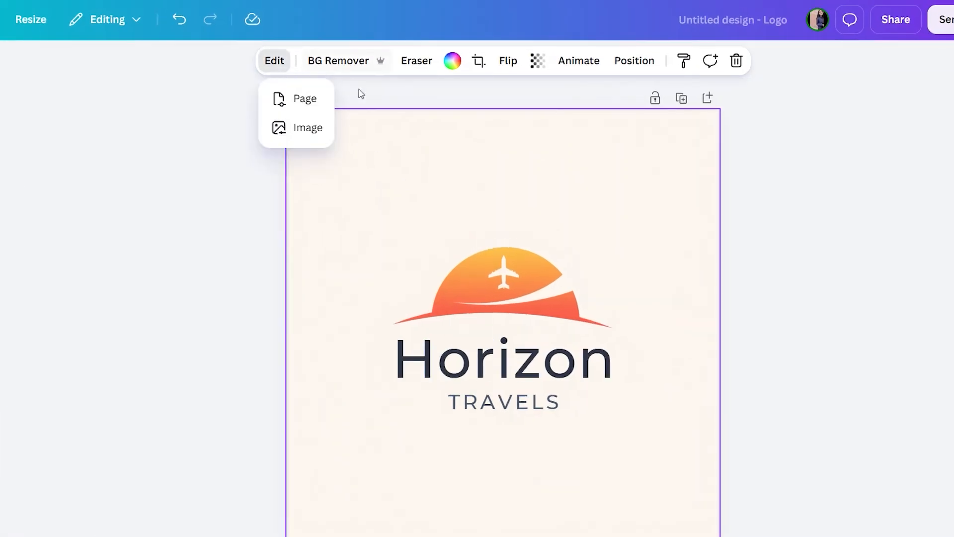
{"action": "left_click", "coordinate": [361, 90]}
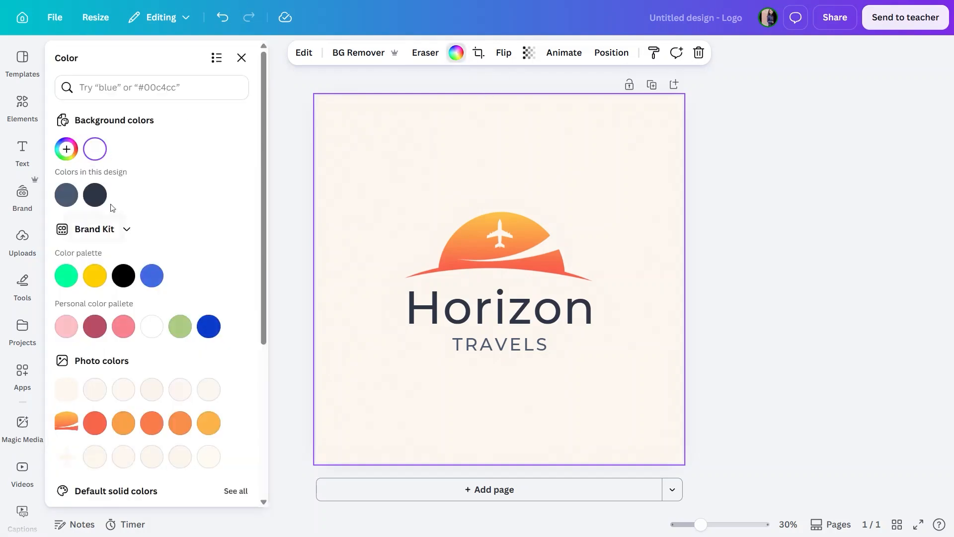
Try slate, green, yellow and black as background colours for the Horizon Travels logo
{"action": "left_click", "coordinate": [66, 194]}
{"action": "left_click", "coordinate": [66, 276]}
{"action": "left_click", "coordinate": [93, 280]}
{"action": "left_click", "coordinate": [123, 275]}
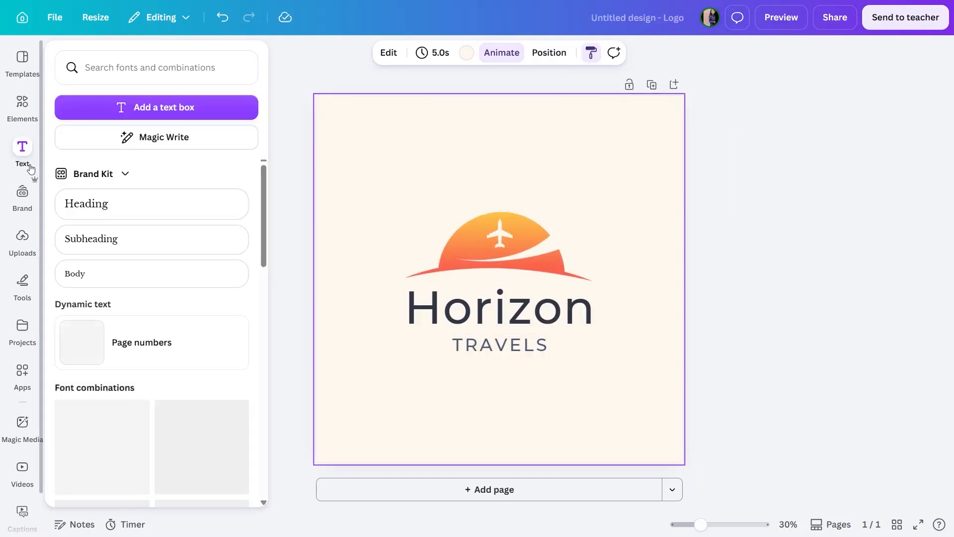
Browse the text styles, caption styles and design elements available for the Horizon Travels logo
{"action": "scroll", "coordinate": [28, 171], "scroll_direction": "down", "scroll_amount": 1}
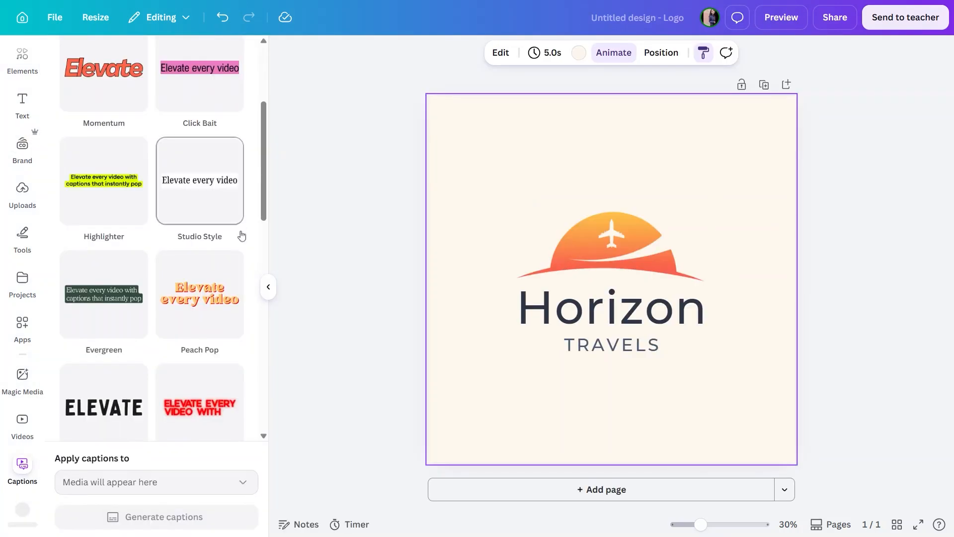
{"action": "scroll", "coordinate": [201, 290], "scroll_direction": "down", "scroll_amount": 5}
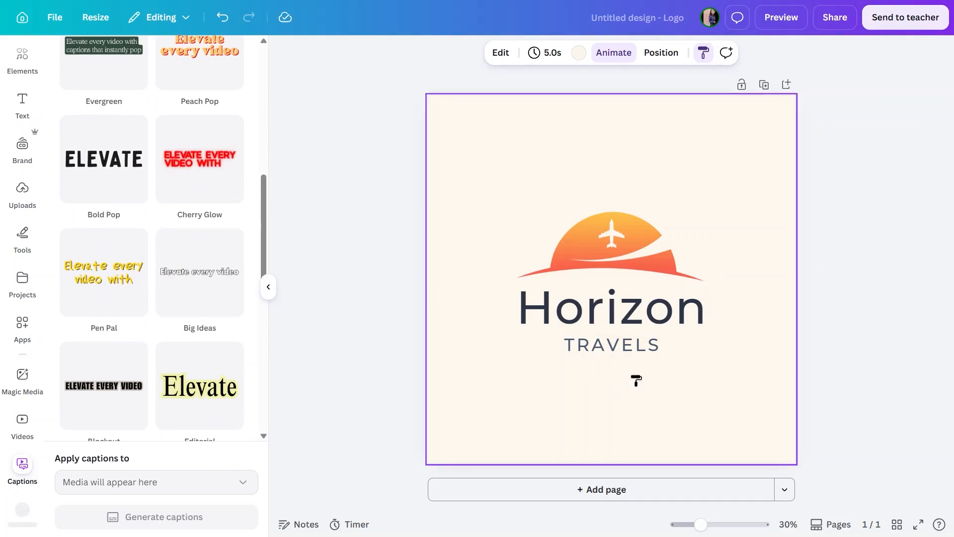
{"action": "scroll", "coordinate": [31, 382], "scroll_direction": "up", "scroll_amount": 1}
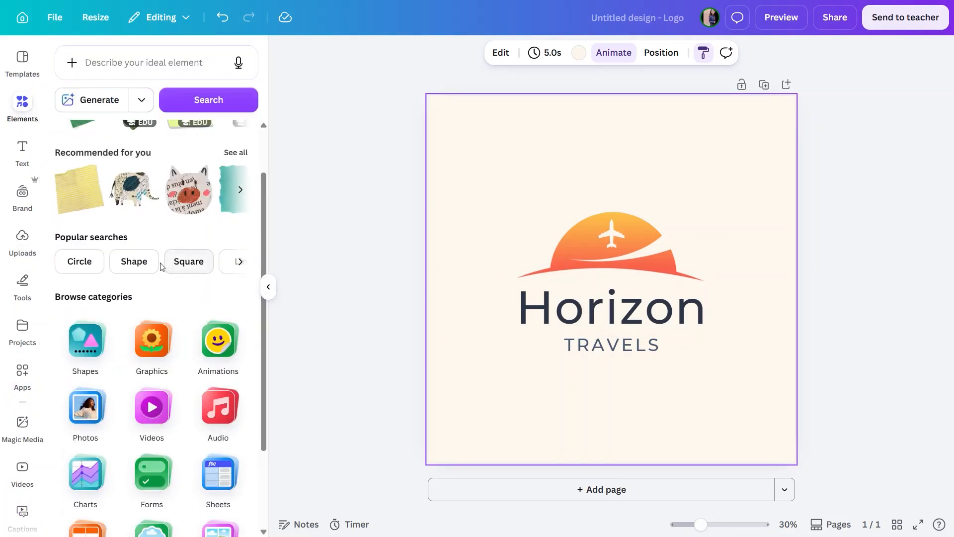
Download the Horizon Travels logo as an MP4 video at 2,000 × 2,000 px
{"action": "scroll", "coordinate": [160, 266], "scroll_direction": "up", "scroll_amount": 1}
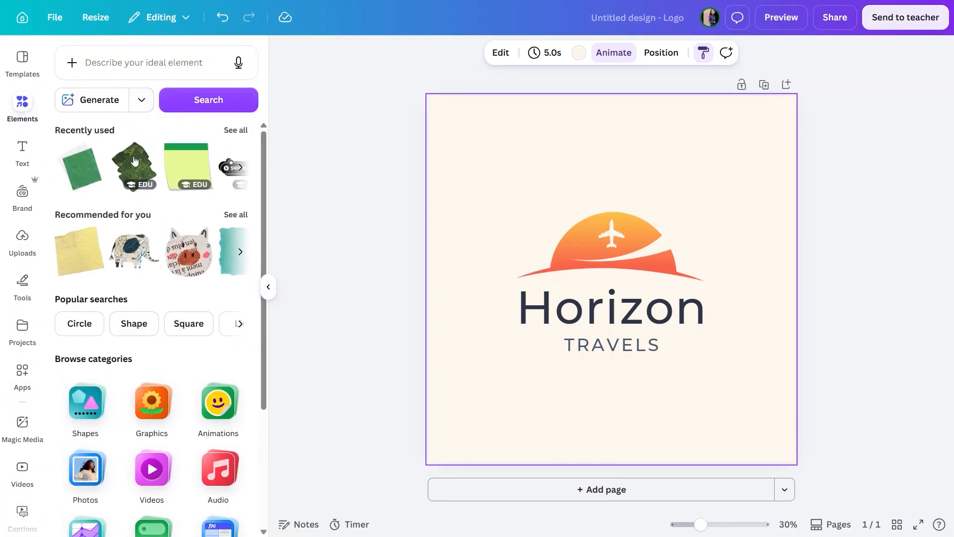
{"action": "scroll", "coordinate": [131, 199], "scroll_direction": "down", "scroll_amount": 4}
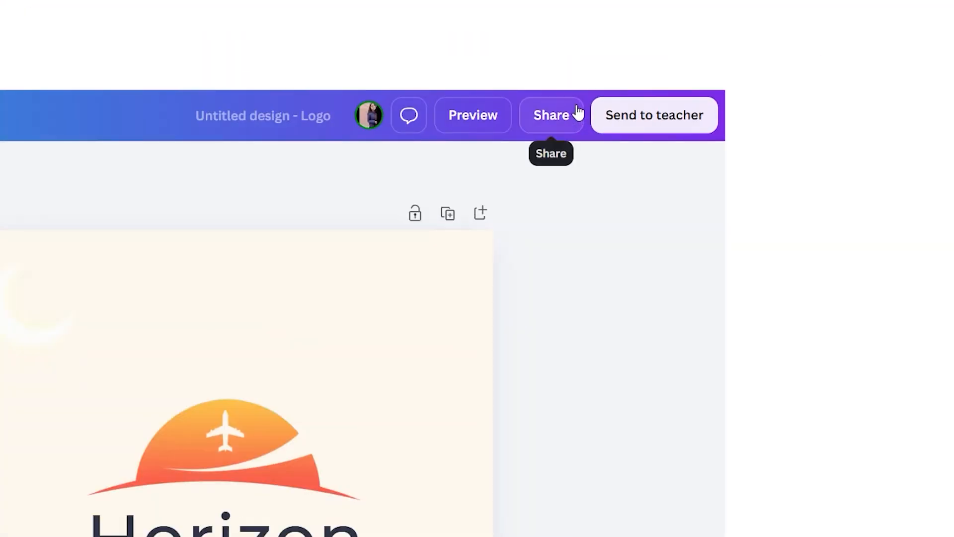
{"action": "left_click", "coordinate": [749, 0]}
{"action": "left_click", "coordinate": [734, 325]}
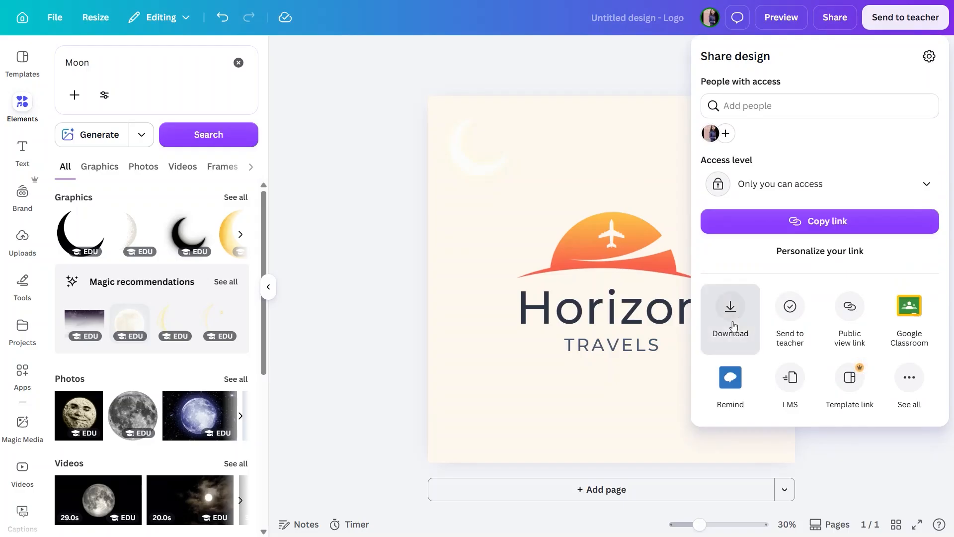
{"action": "left_click", "coordinate": [762, 118]}
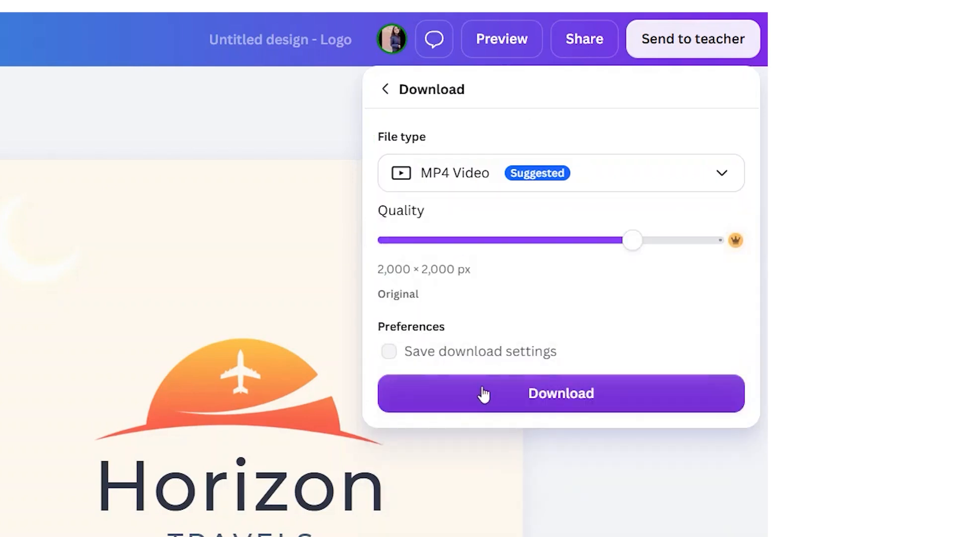
{"action": "left_click", "coordinate": [483, 393]}
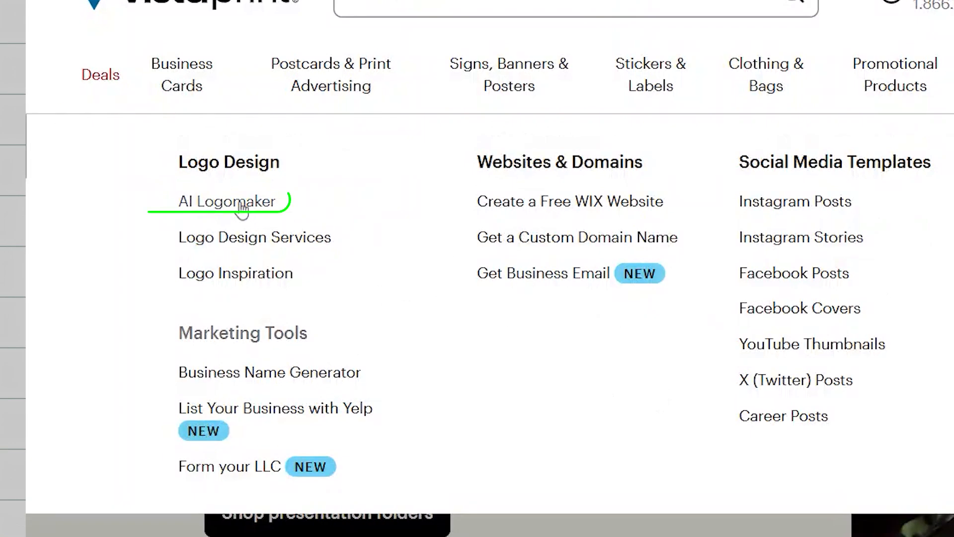
Open VistaPrint's AI Logomaker and start a Velvet Hair Studio logo with sleek and modern, conservative & traditional, elegant and cultural styles
{"action": "left_click", "coordinate": [242, 207]}
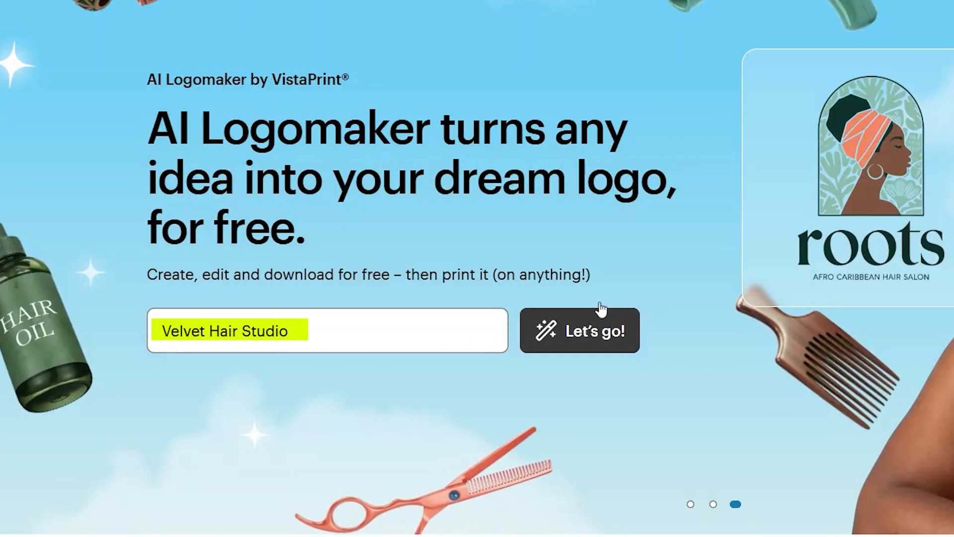
{"action": "left_click", "coordinate": [600, 313]}
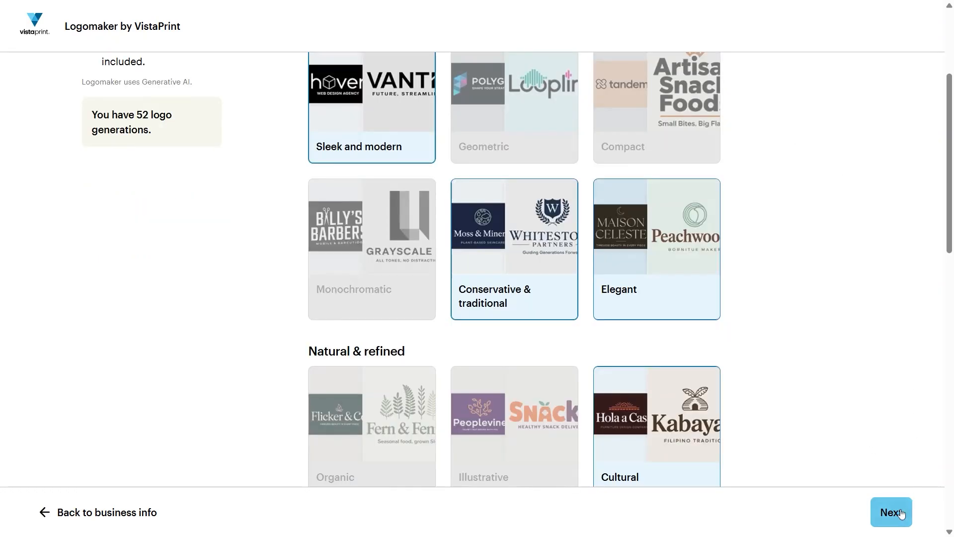
{"action": "left_click", "coordinate": [900, 515]}
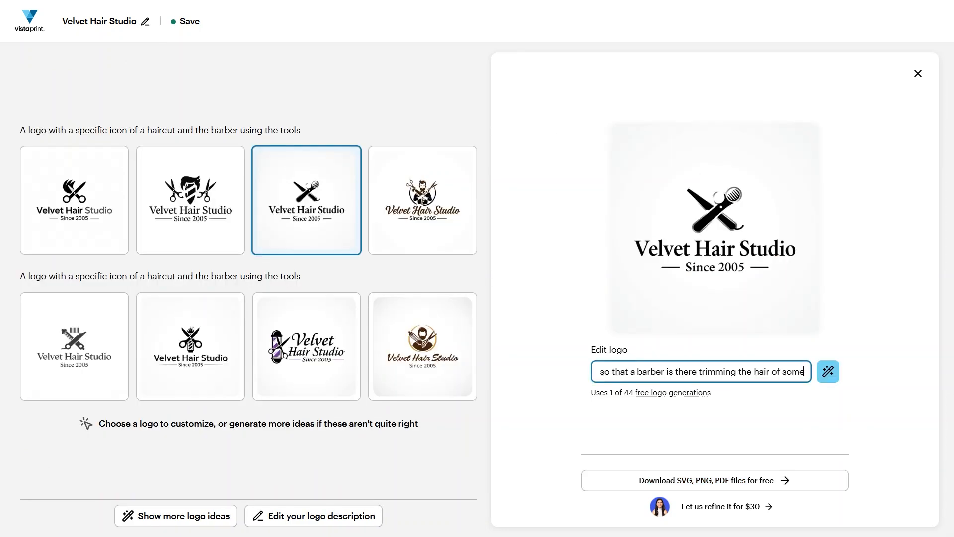
Complete the selected logo's edit request with "a barber is there trimming the hair of someone, with showing just the hair and not the"
{"action": "type", "text": "one"}
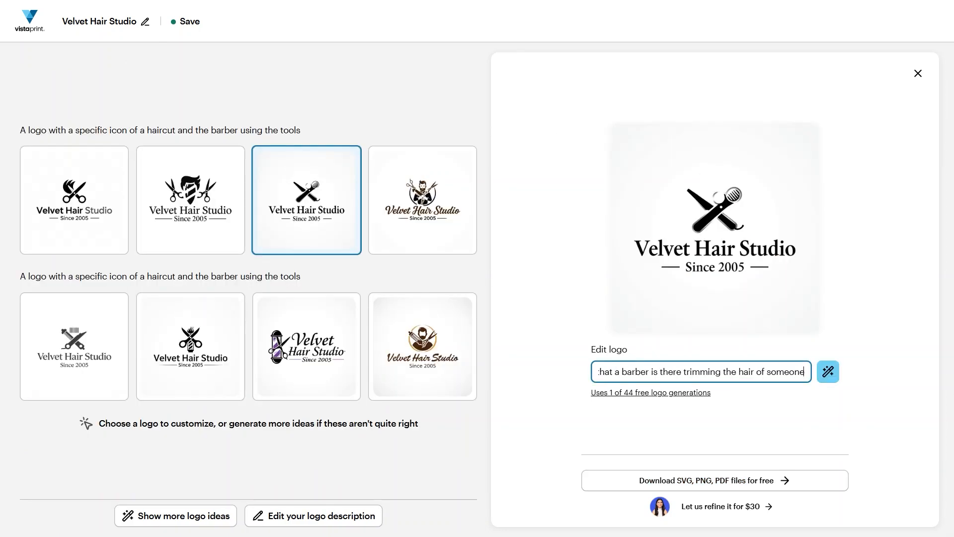
{"action": "type", "text": ", wi"}
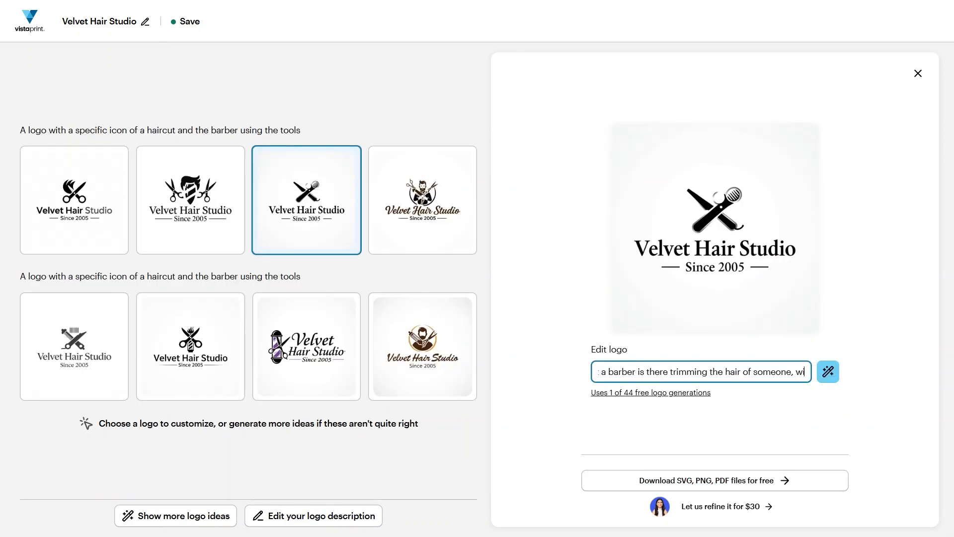
{"action": "type", "text": "th showing ha"}
{"action": "key", "text": "BackSpace"}
{"action": "key", "text": "BackSpace"}
{"action": "key", "text": "BackSpace"}
{"action": "type", "text": "jst th"}
{"action": "key", "text": "BackSpace"}
{"action": "key", "text": "BackSpace"}
{"action": "key", "text": "BackSpace"}
{"action": "key", "text": "BackSpace"}
{"action": "key", "text": "BackSpace"}
{"action": "type", "text": "ust the hair and"}
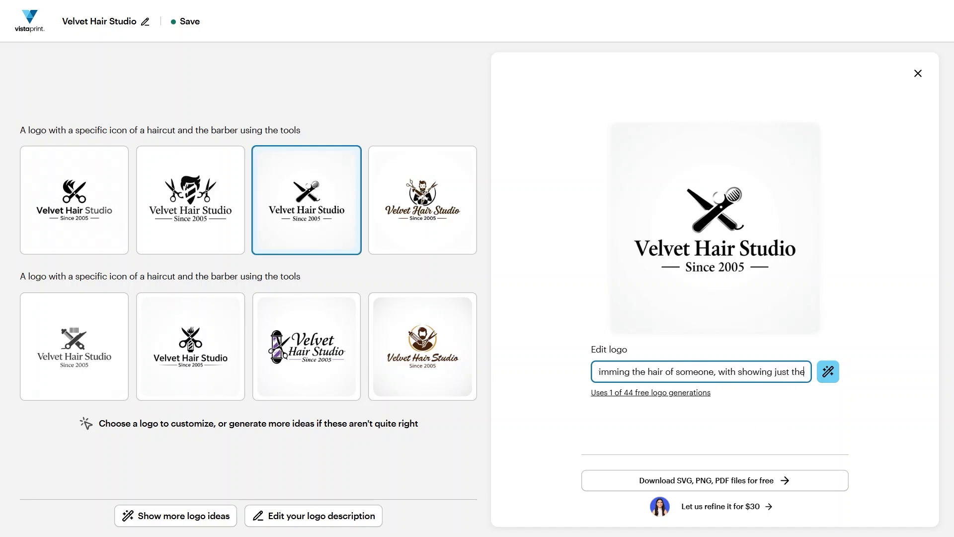
{"action": "type", "text": " not the"}
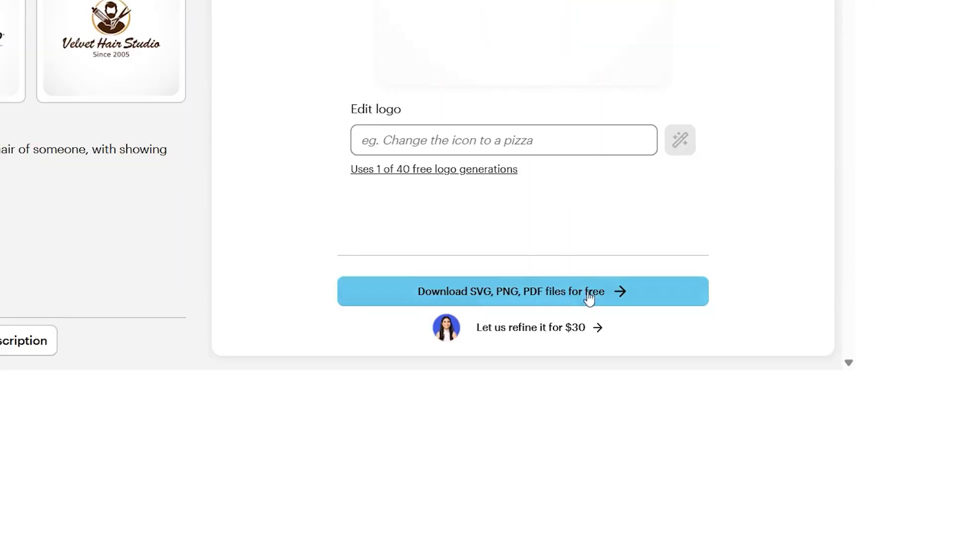
Download the Velvet Hair Studio logo's SVG, PNG and PDF files and open the colored-logo PNG from the archive
{"action": "left_click", "coordinate": [752, 486]}
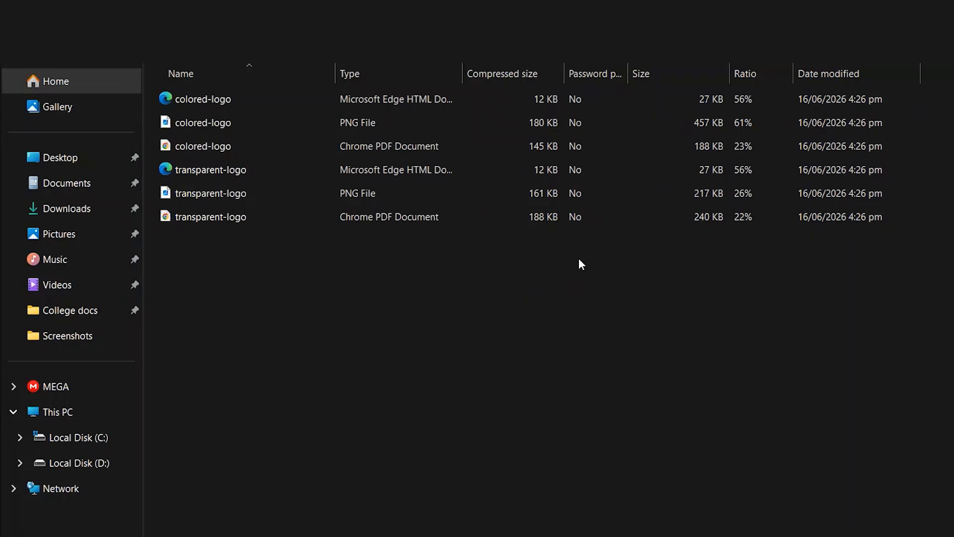
{"action": "left_click_drag", "start_coordinate": [581, 263], "coordinate": [240, 251]}
{"action": "left_click", "coordinate": [243, 117]}
{"action": "left_click", "coordinate": [244, 118]}
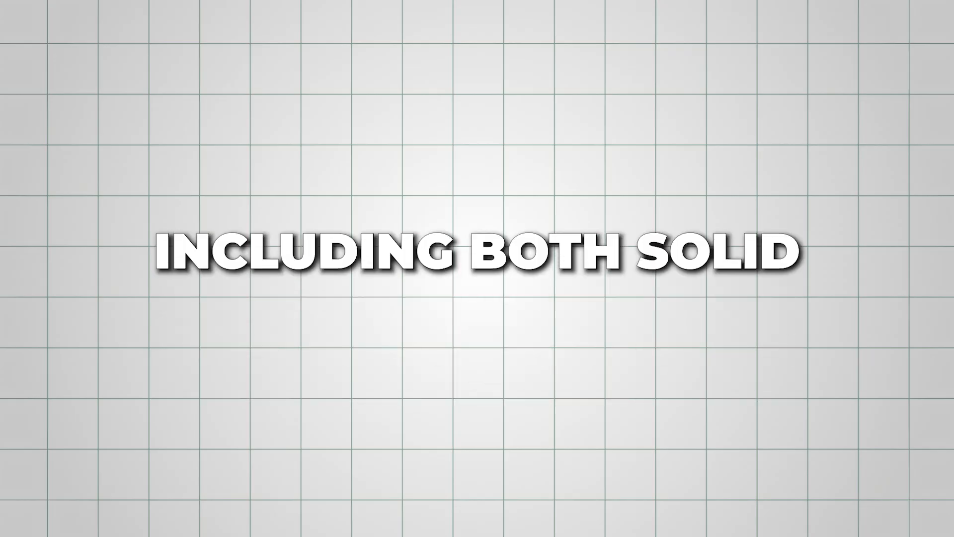